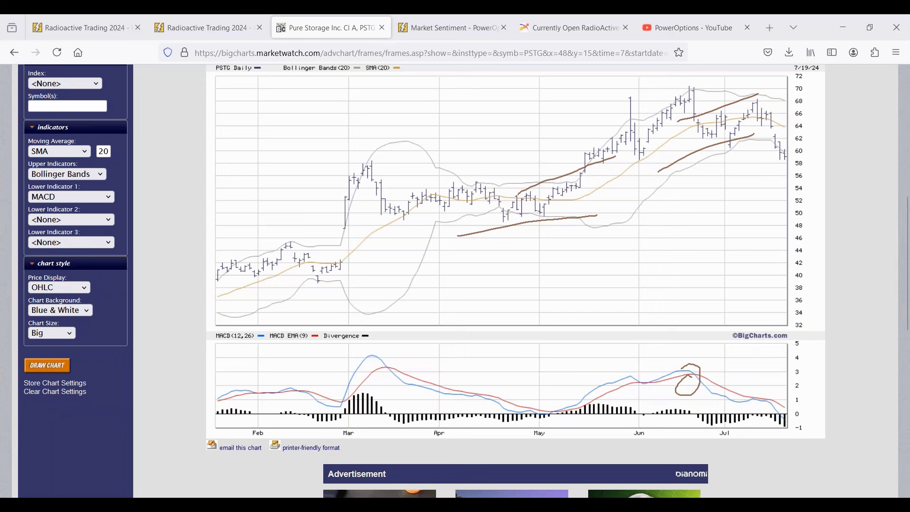
Step: Erase the trend lines and the MACD circle from the PSTG daily chart
key(Escape)
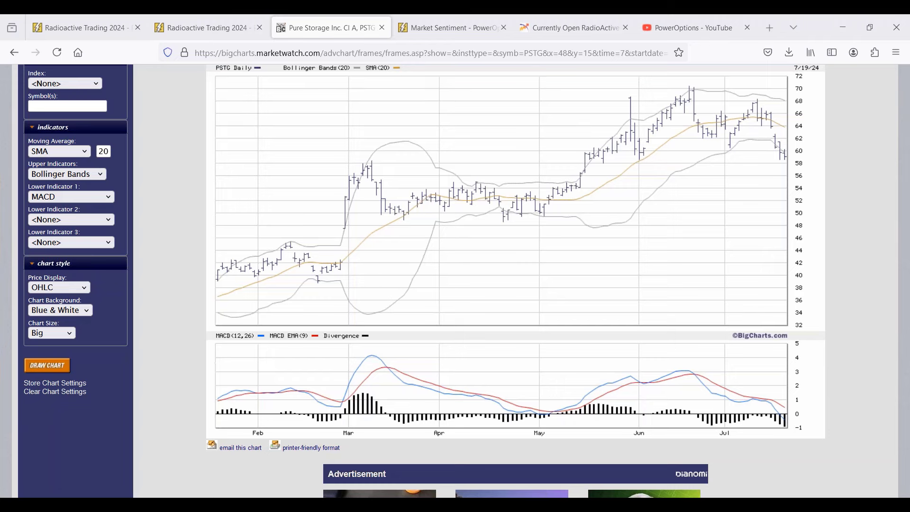
Step: Scroll up to the PSTG quote table showing the 59.10 close, down 0.65
scroll(558, 238, up, 3)
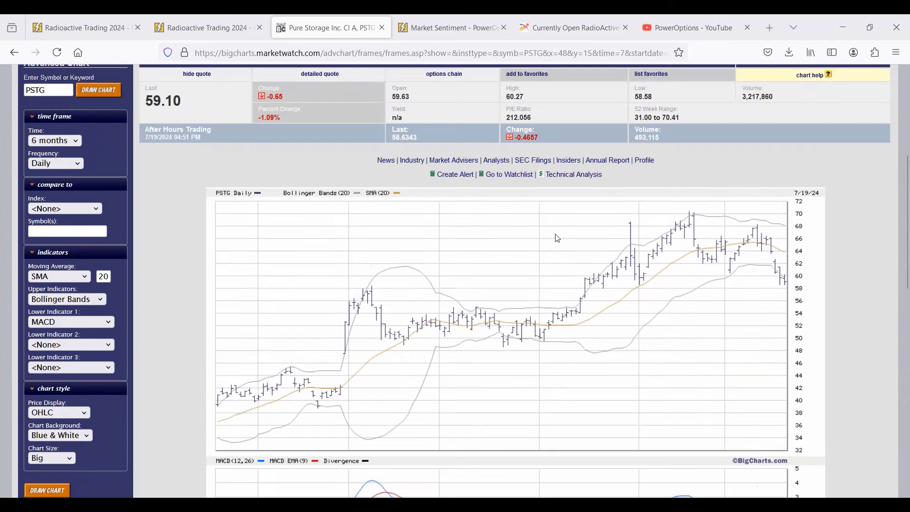
scroll(558, 239, up, 5)
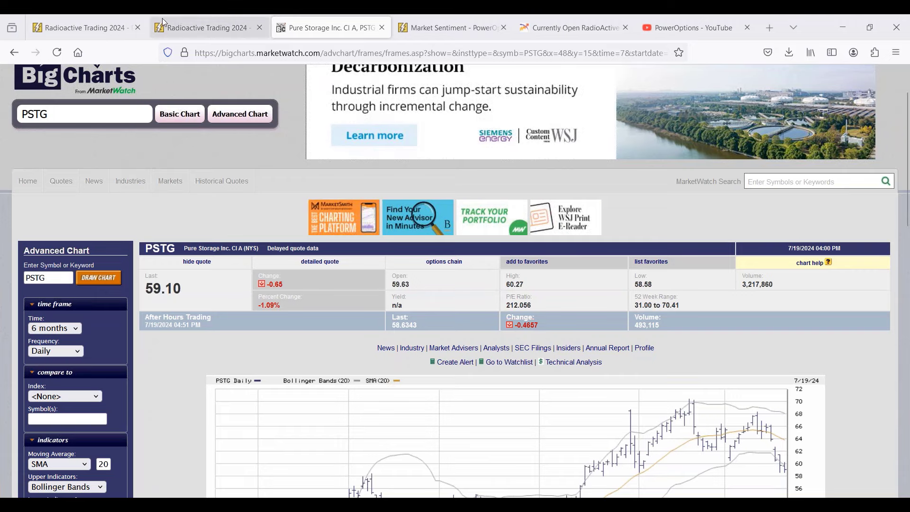
Step: Switch to the Radioactive Trading 2024 portfolio page
click(94, 32)
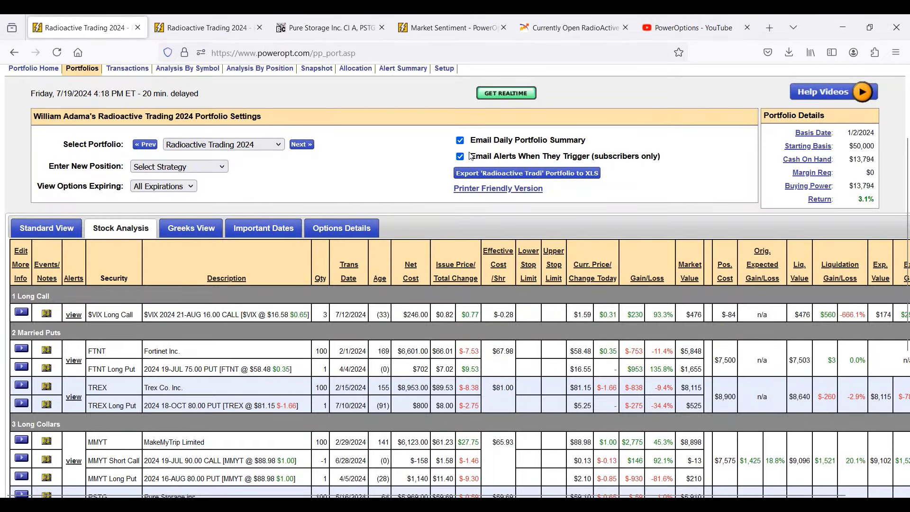
scroll(417, 195, up, 3)
scroll(417, 195, up, 1)
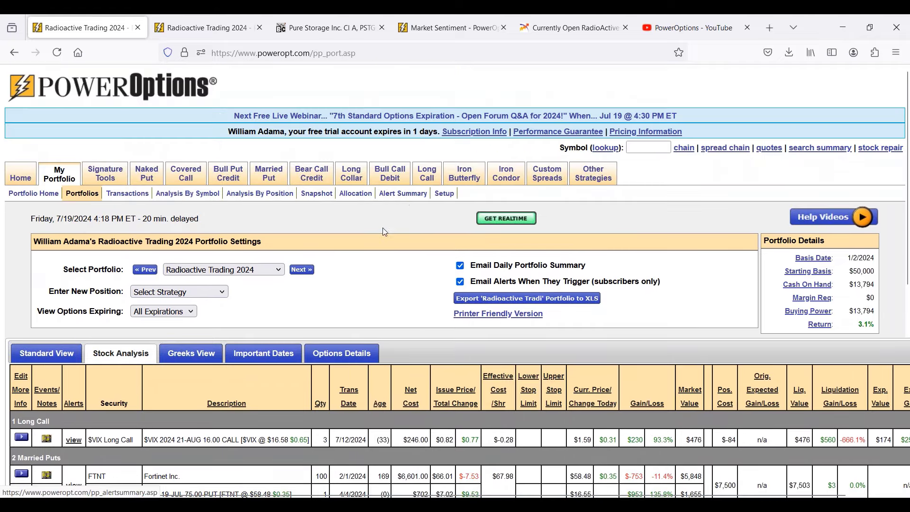
Step: Step through the Long Collar and Married Put strategy pages to the Bull Put Credit tools
click(357, 181)
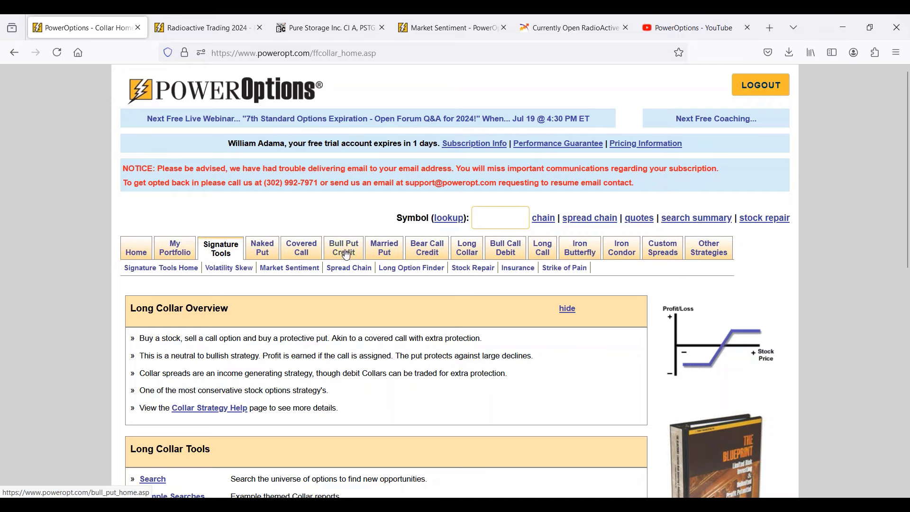
click(385, 254)
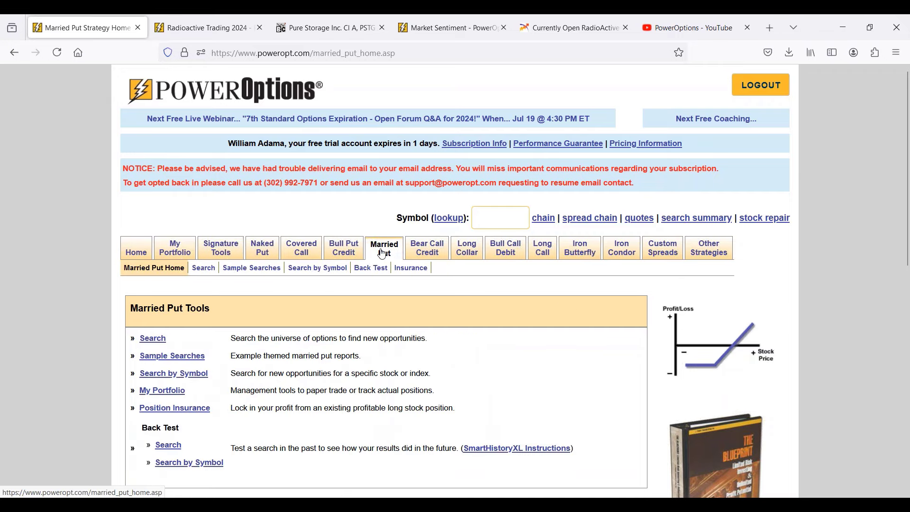
mouse_move(334, 254)
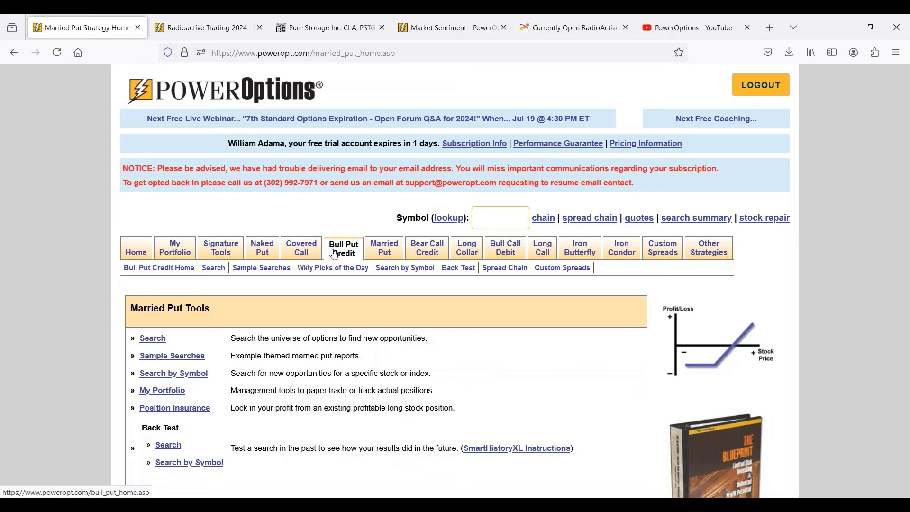
click(334, 254)
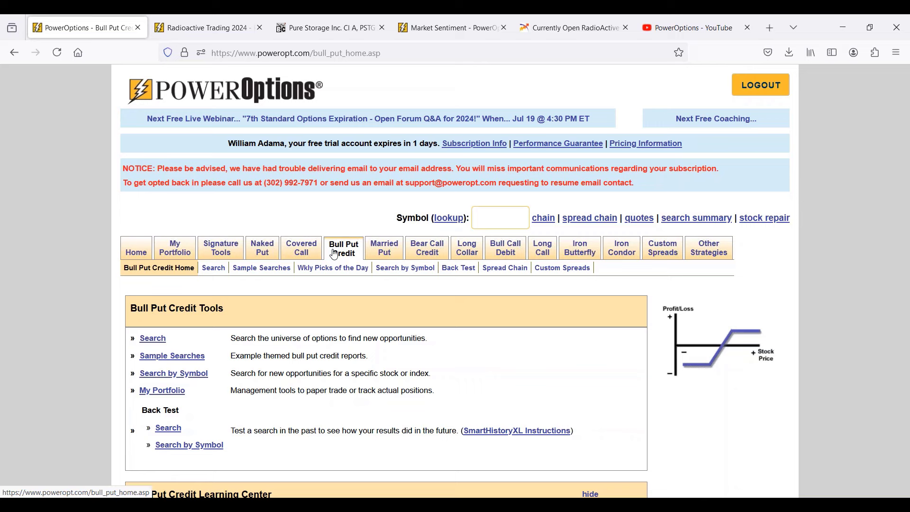
Step: Go to the Naked Put home page and scroll through its tools and learning center
click(266, 261)
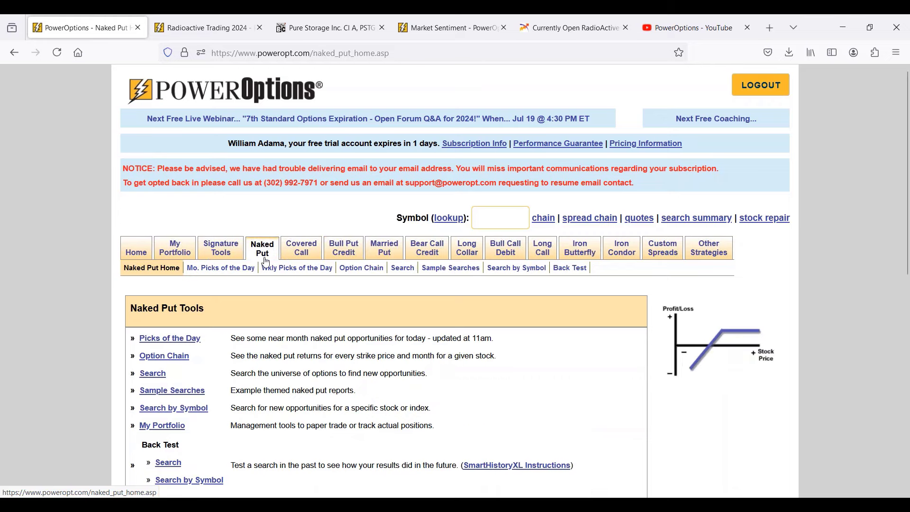
scroll(425, 293, down, 2)
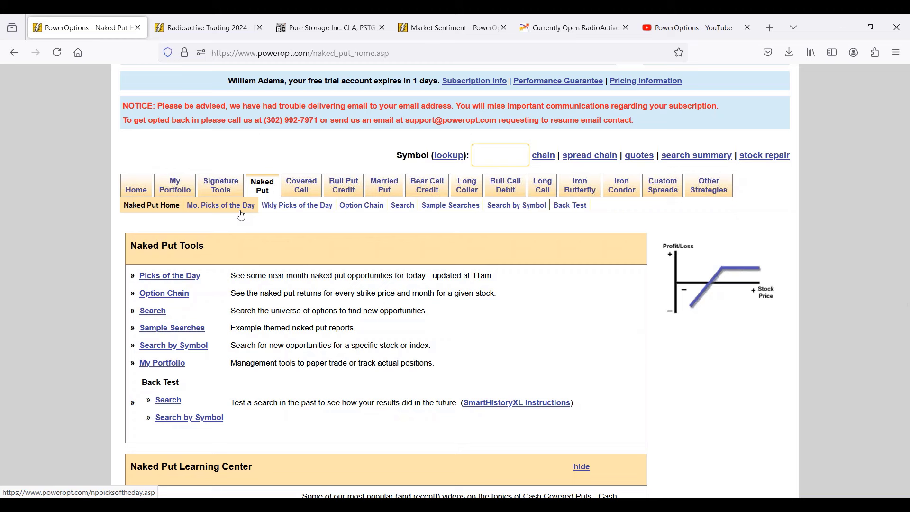
Step: Run Weekly Picks of the Day and point out top pick JMIA's 58.4 Prob Above
click(402, 205)
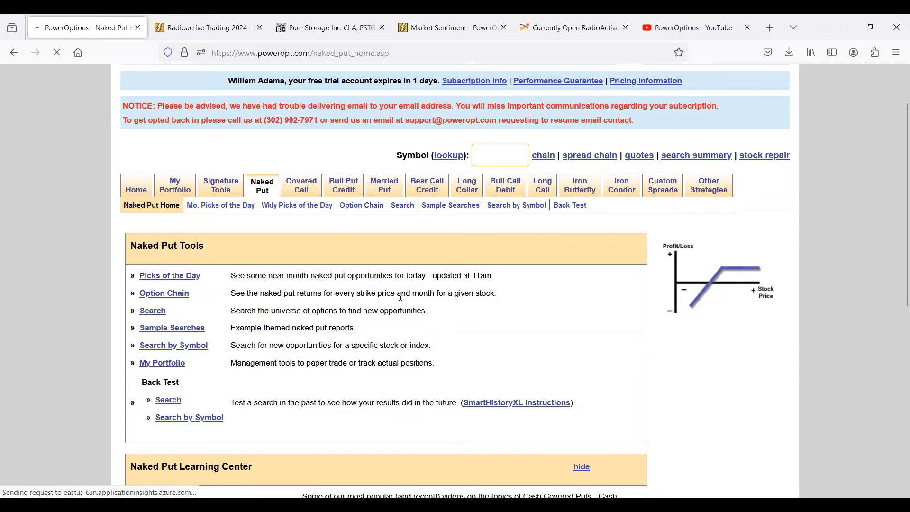
scroll(464, 201, down, 4)
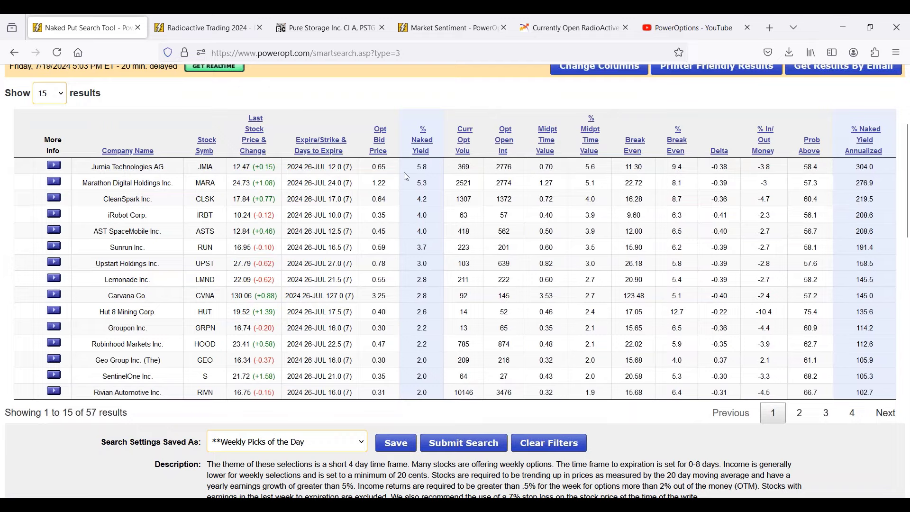
scroll(434, 167, down, 2)
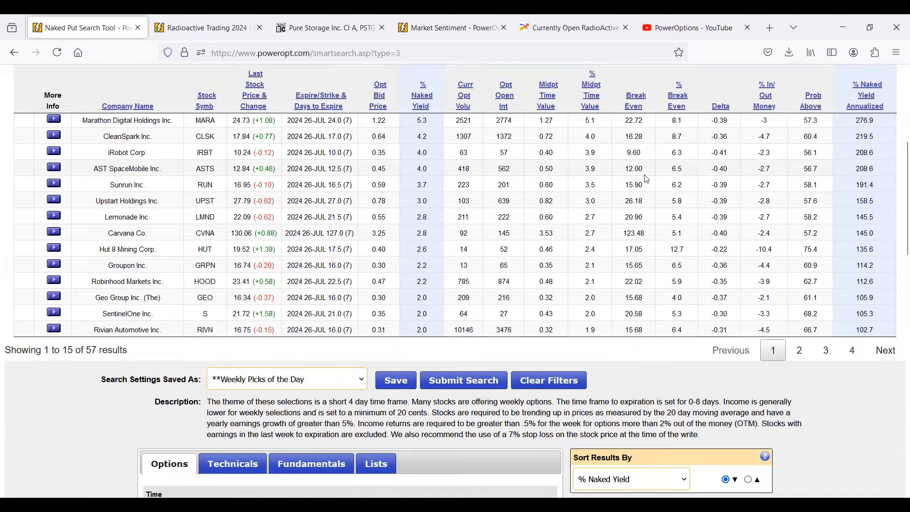
scroll(646, 178, up, 2)
double_click(807, 170)
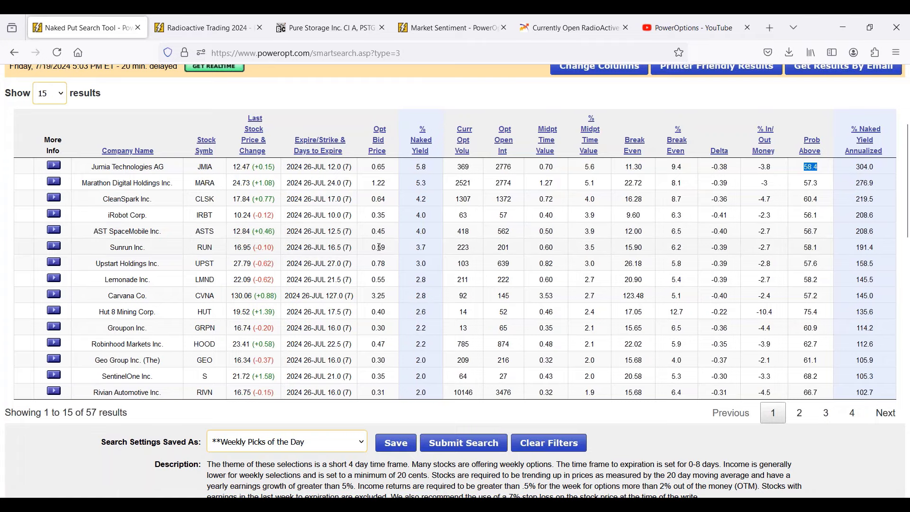
Step: Scroll down to the search filters and highlight the .5 minimum % Naked Yield
scroll(379, 248, down, 5)
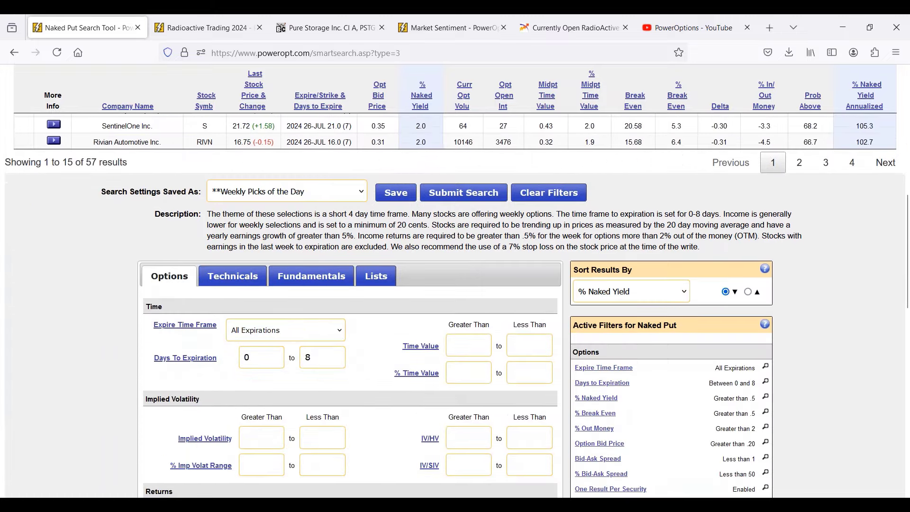
scroll(455, 282, down, 2)
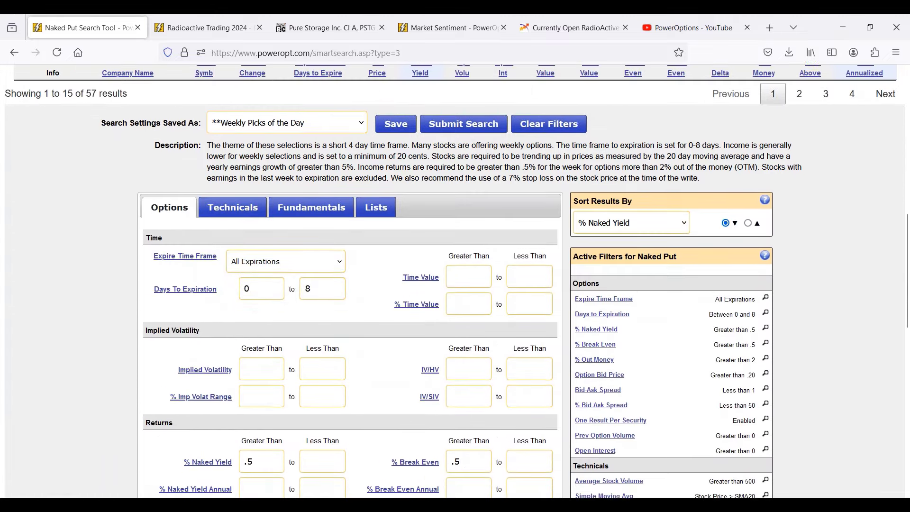
scroll(454, 282, down, 1)
scroll(376, 254, down, 2)
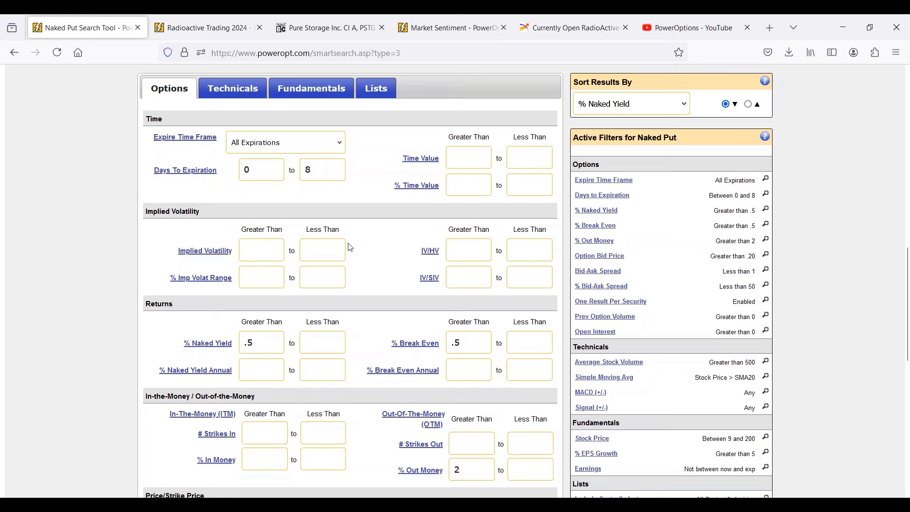
double_click(269, 344)
scroll(392, 261, up, 1)
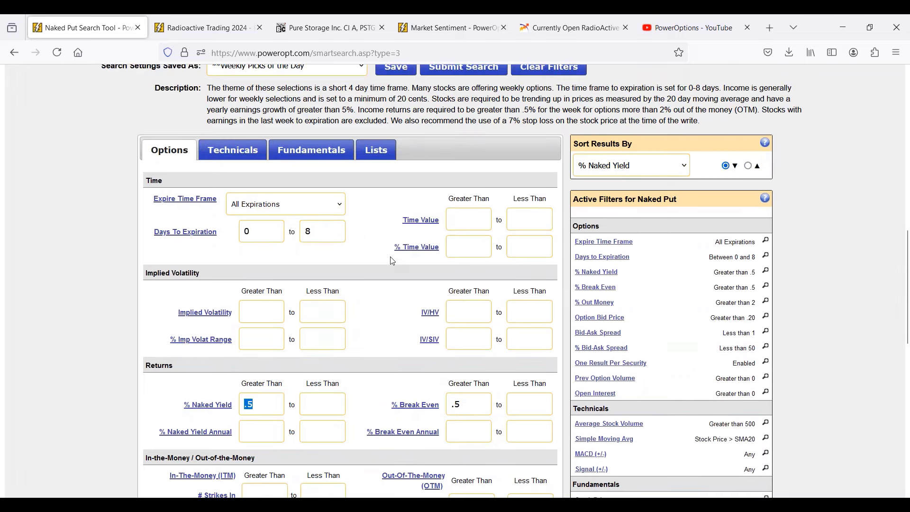
scroll(392, 260, down, 1)
scroll(392, 261, up, 5)
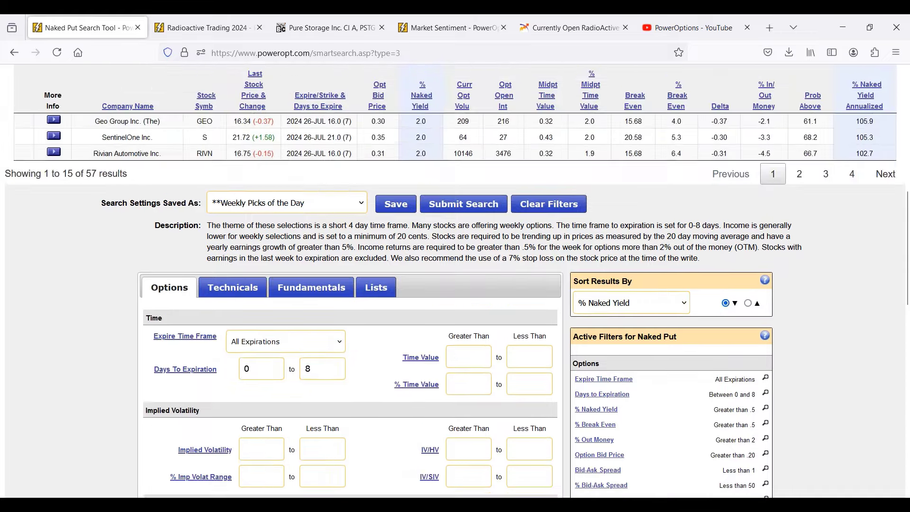
scroll(189, 127, up, 3)
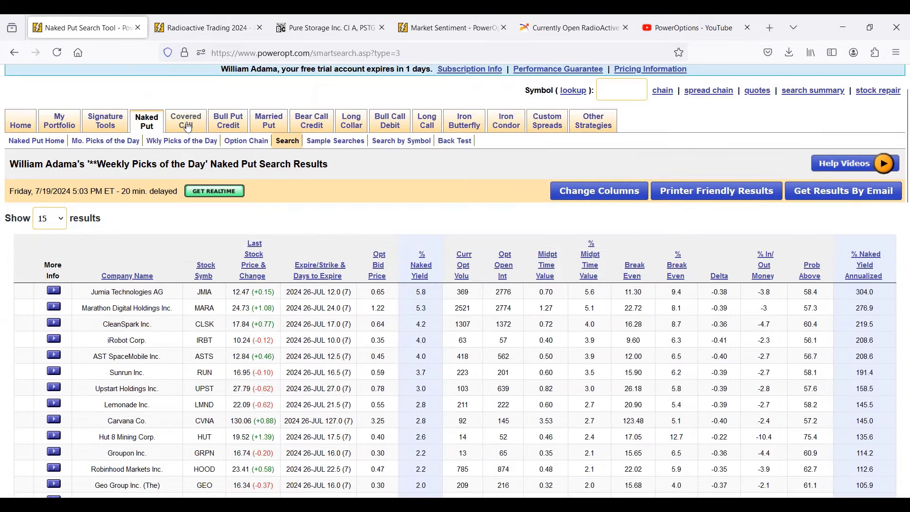
mouse_move(189, 127)
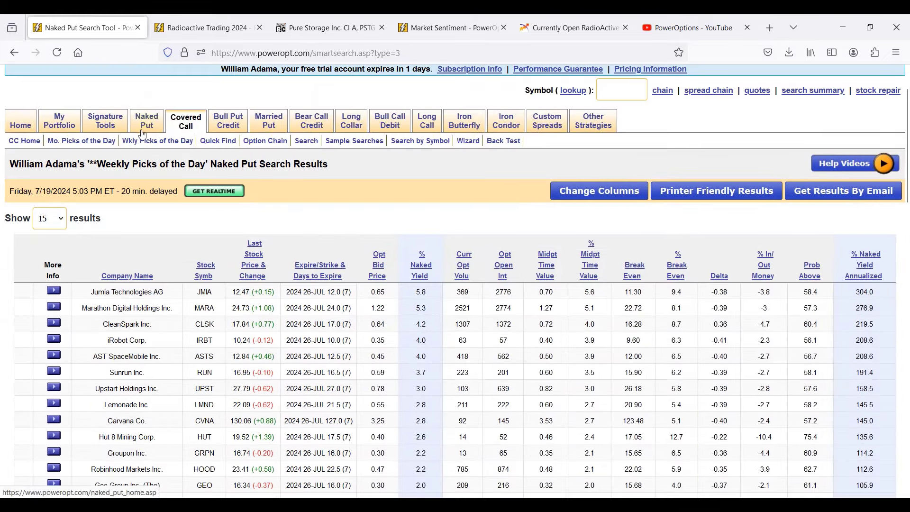
mouse_move(146, 131)
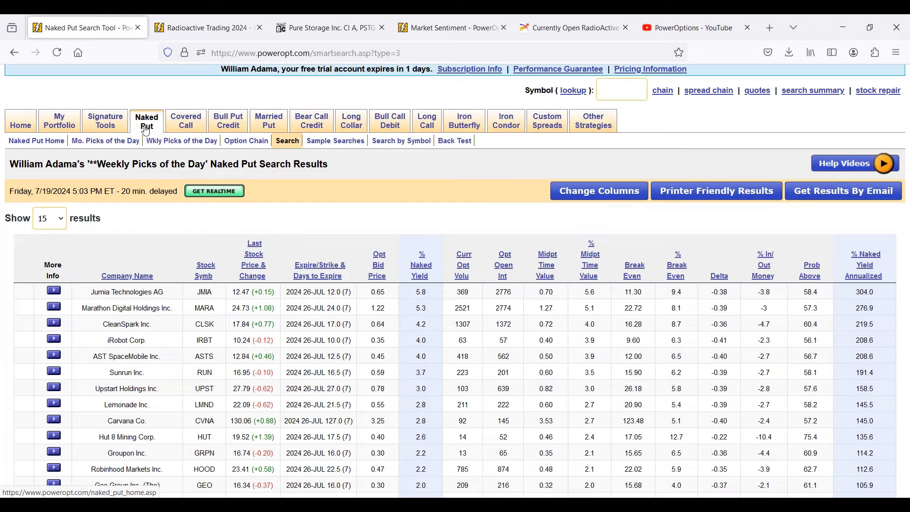
scroll(2, 113, down, 15)
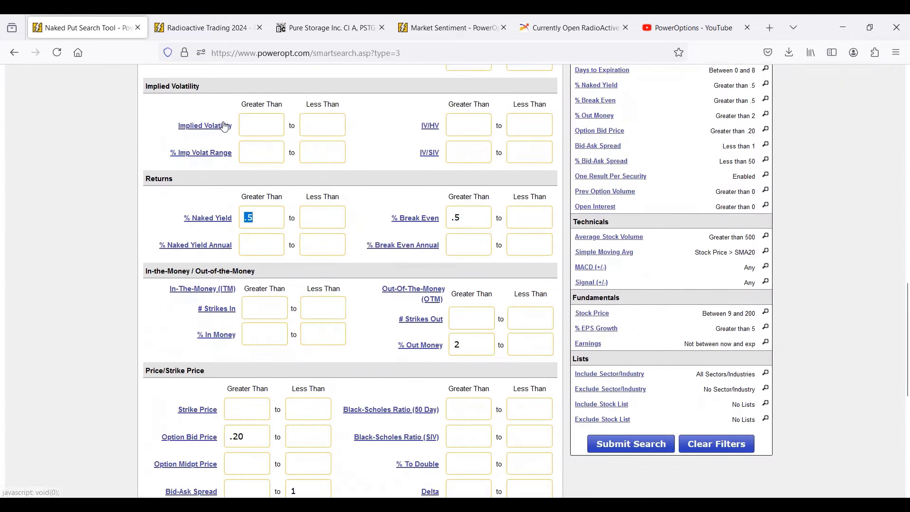
mouse_move(225, 127)
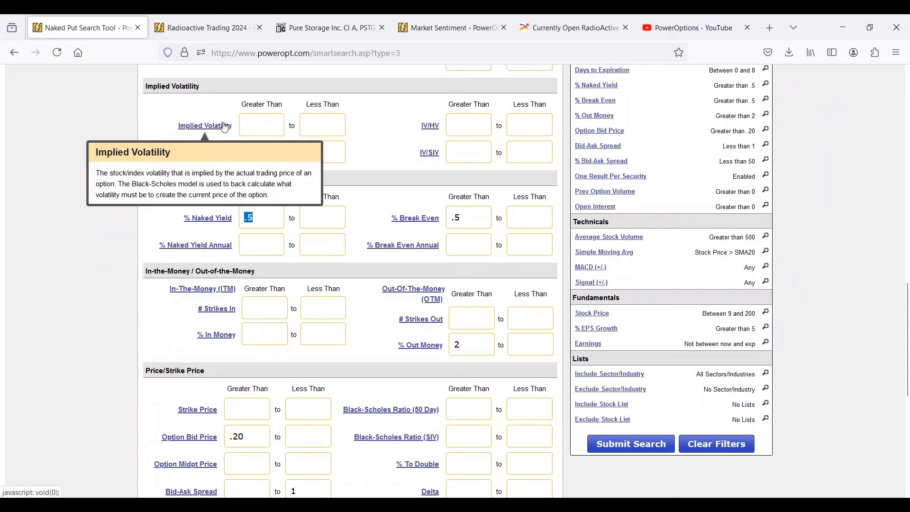
click(440, 342)
scroll(454, 379, down, 2)
click(468, 424)
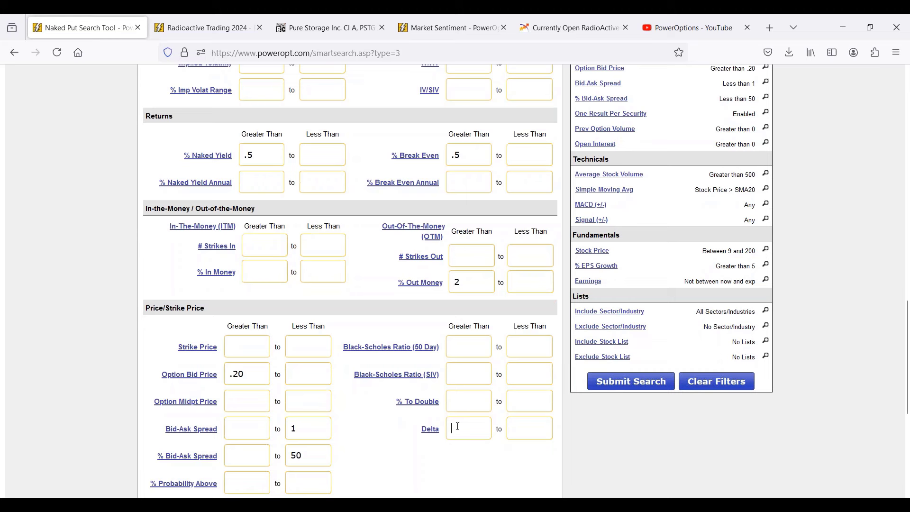
click(327, 429)
drag(679, 285, 777, 288)
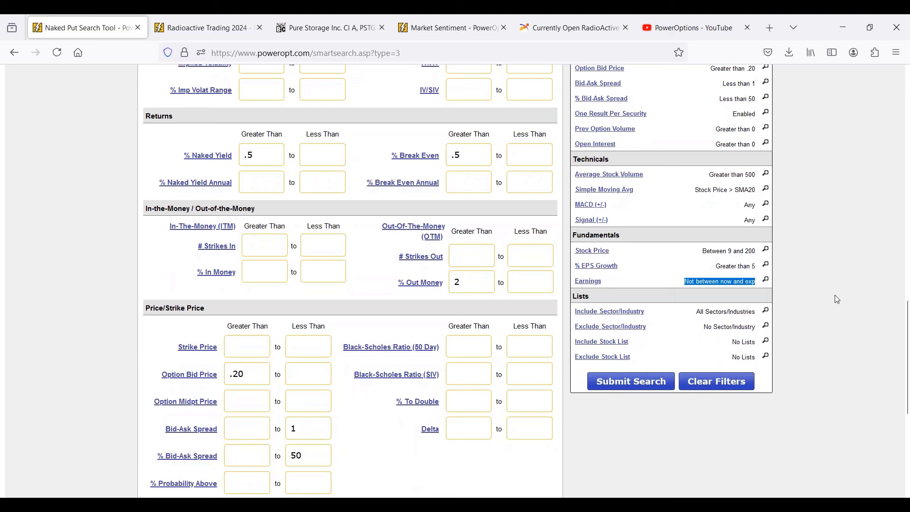
click(690, 194)
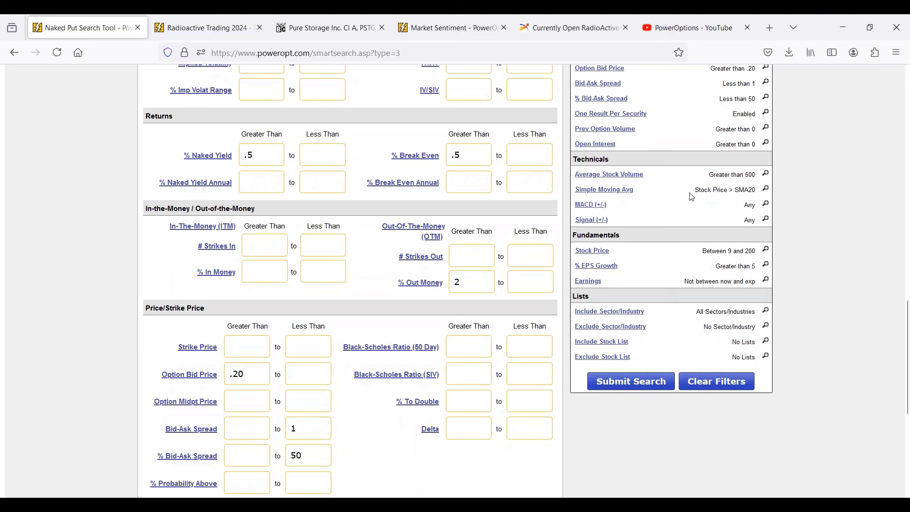
drag(691, 197, 760, 202)
scroll(816, 204, up, 2)
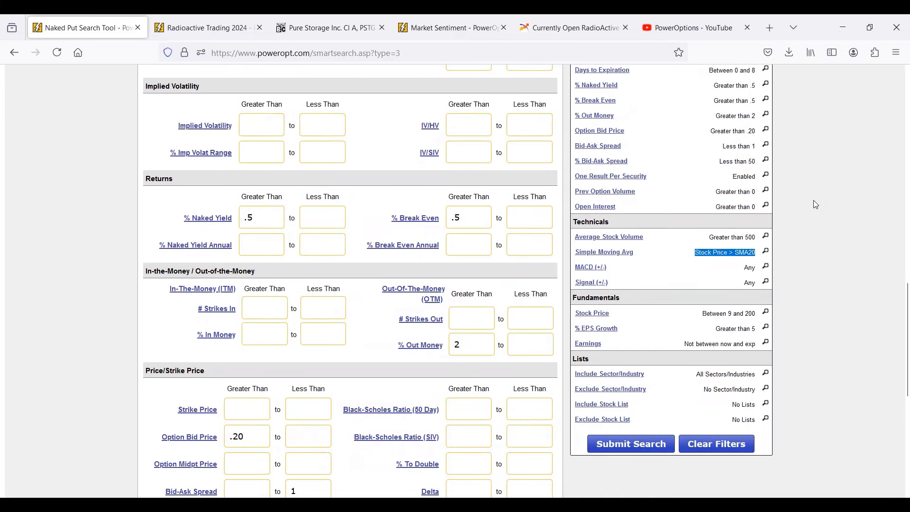
scroll(814, 202, up, 4)
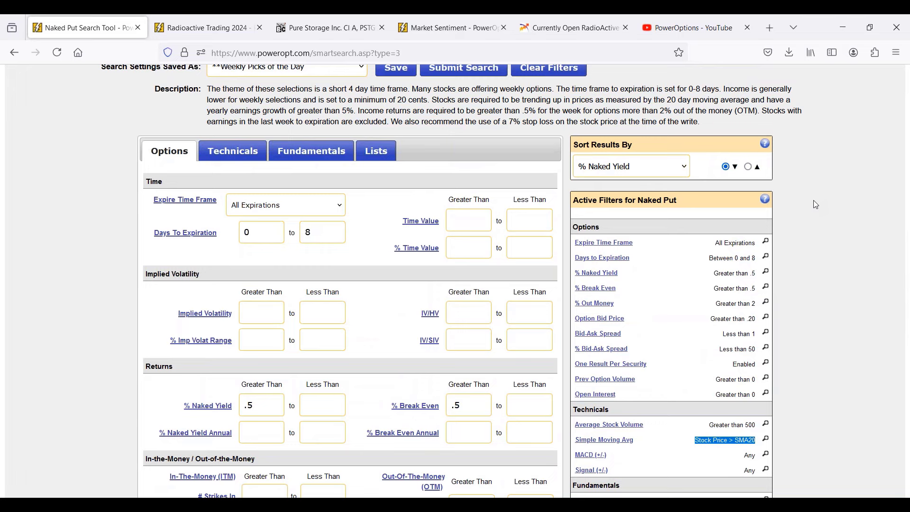
drag(410, 121, 714, 124)
scroll(447, 284, up, 8)
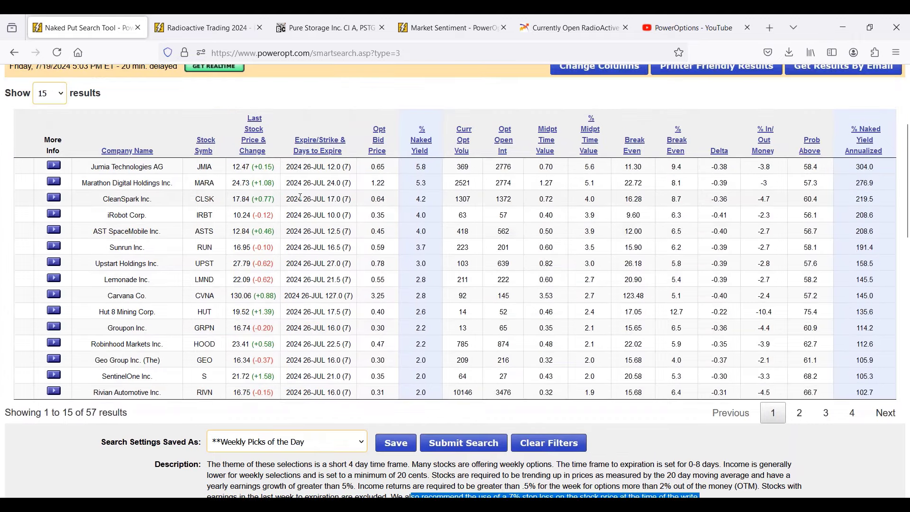
scroll(300, 198, up, 2)
mouse_move(318, 214)
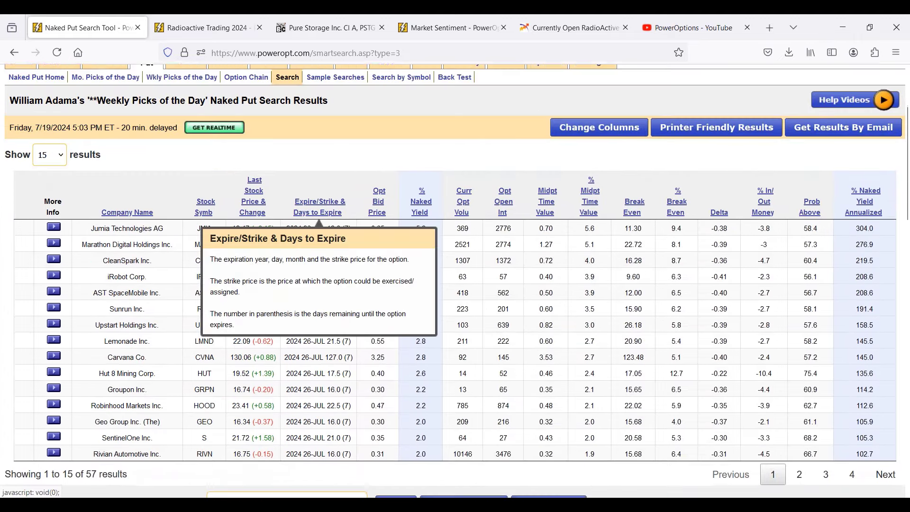
scroll(318, 213, down, 2)
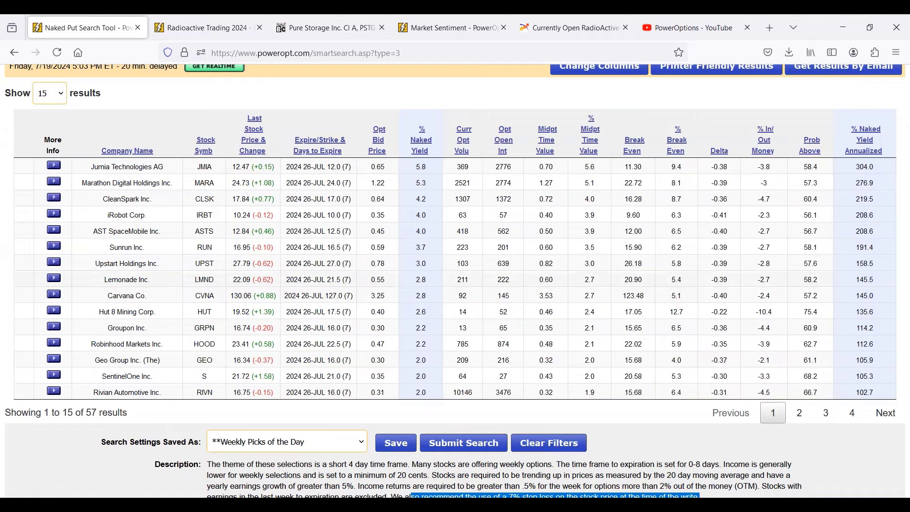
scroll(421, 327, down, 2)
scroll(421, 327, up, 2)
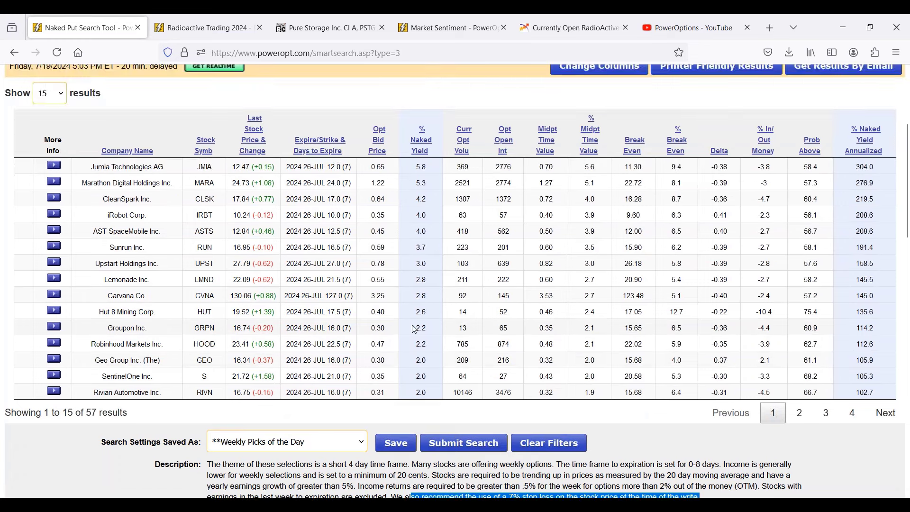
drag(421, 375, 423, 360)
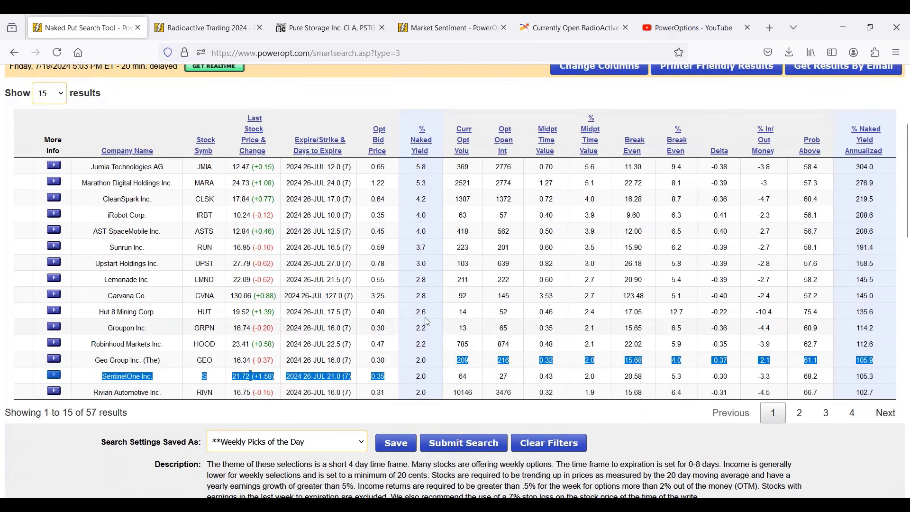
drag(418, 313, 438, 317)
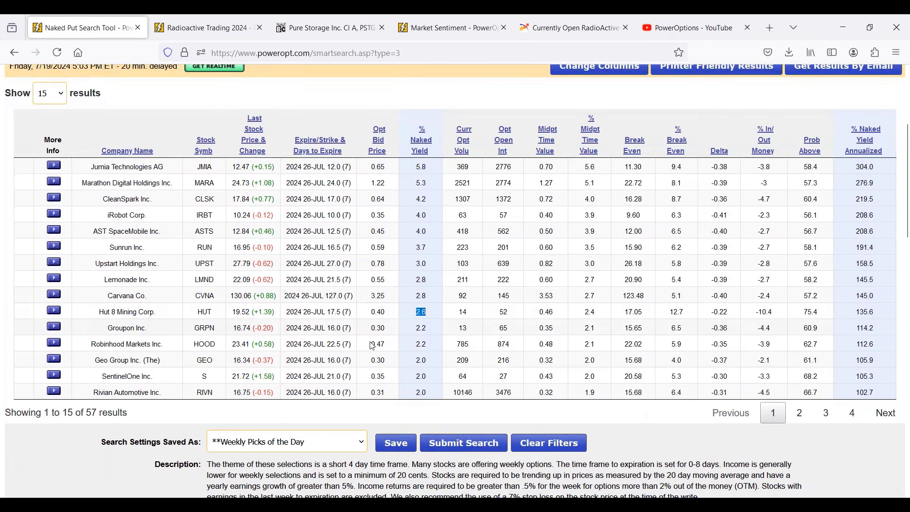
drag(87, 346, 159, 345)
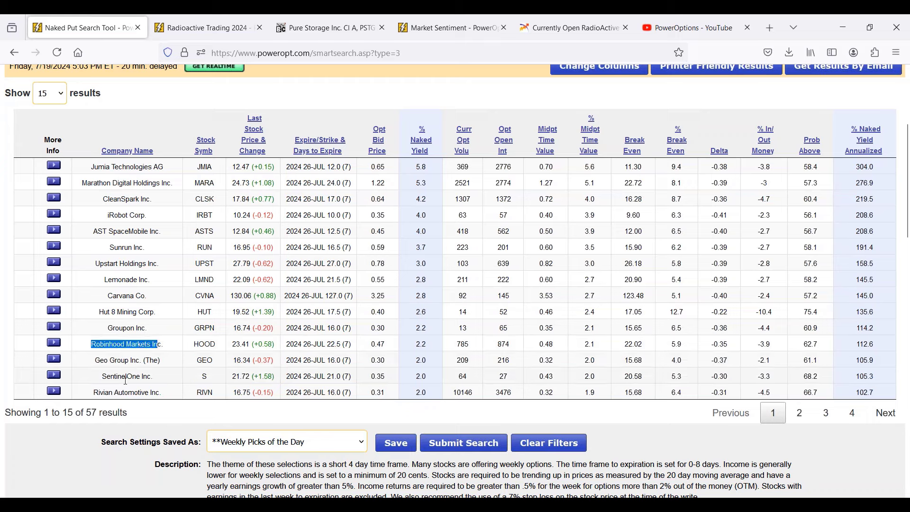
drag(101, 377, 153, 377)
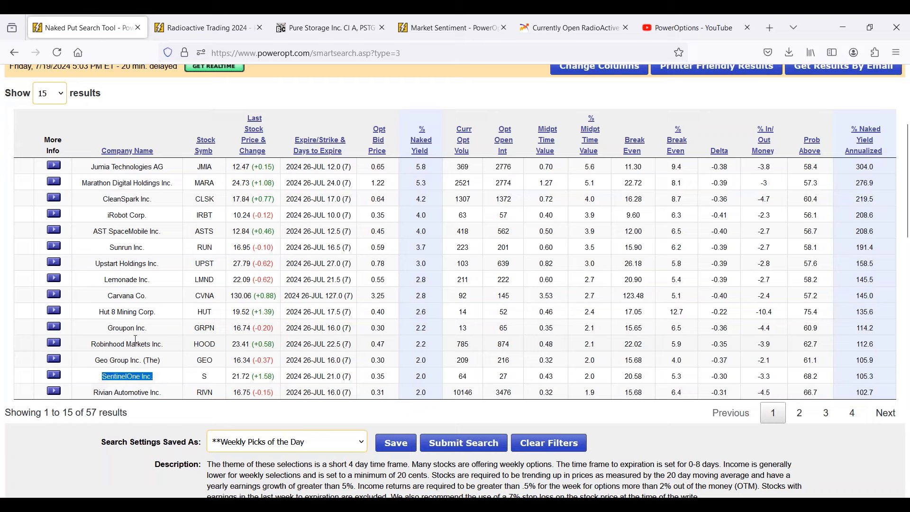
drag(113, 295, 164, 299)
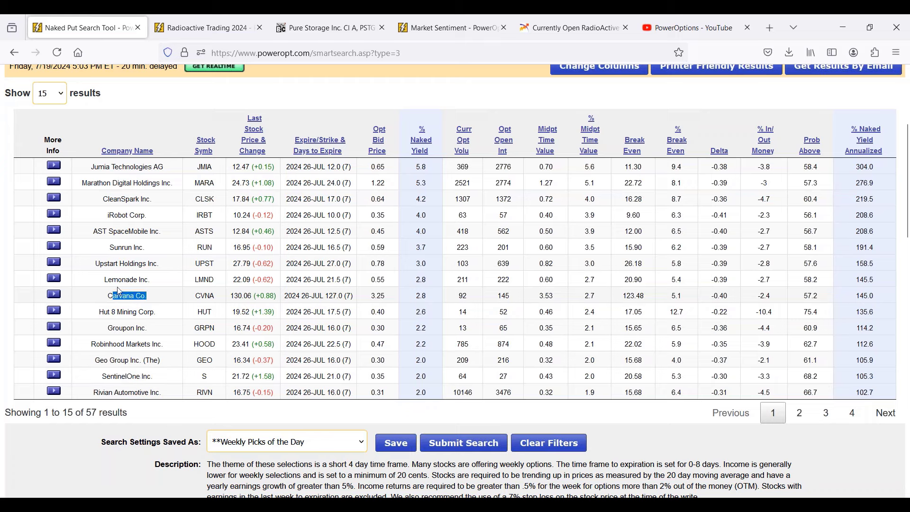
drag(96, 264, 164, 268)
drag(101, 217, 158, 222)
drag(93, 184, 180, 189)
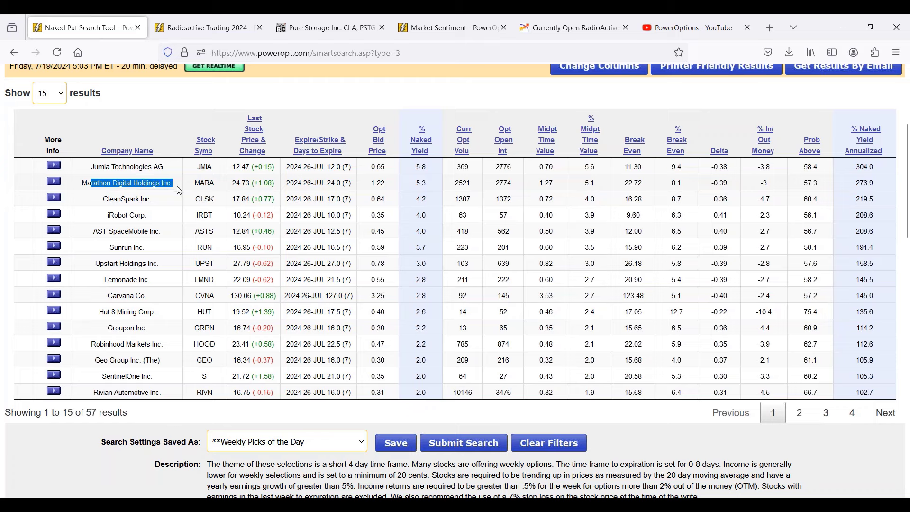
drag(232, 185, 349, 184)
drag(412, 184, 429, 185)
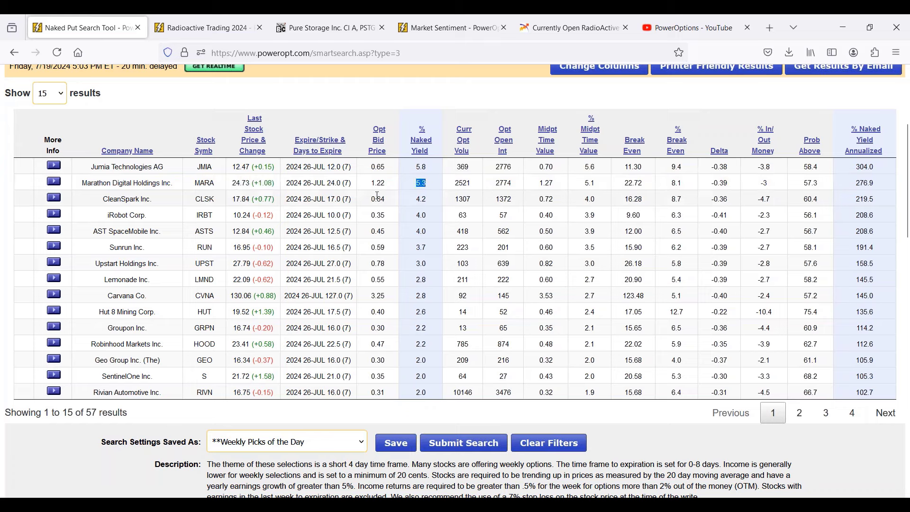
drag(371, 185, 387, 185)
drag(803, 182, 823, 184)
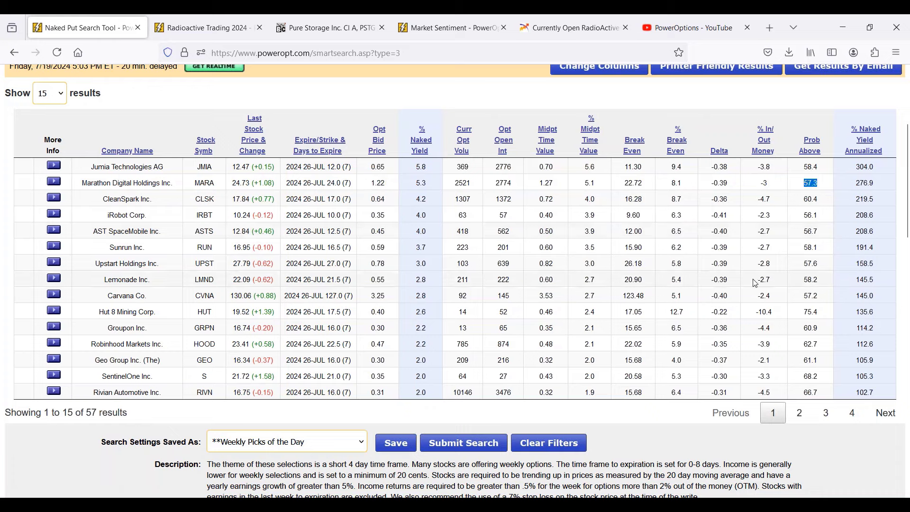
click(769, 193)
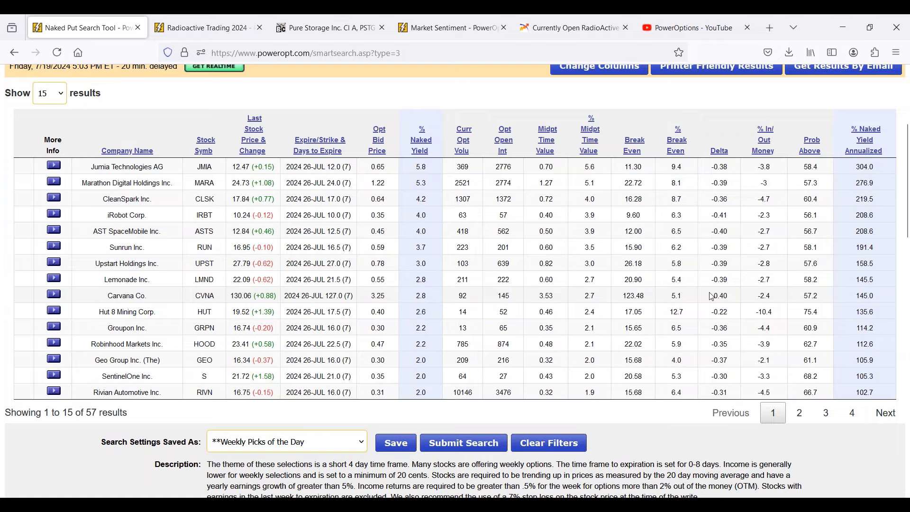
Step: Set the Days To Expiration filter to 8 through 16
scroll(712, 297, down, 5)
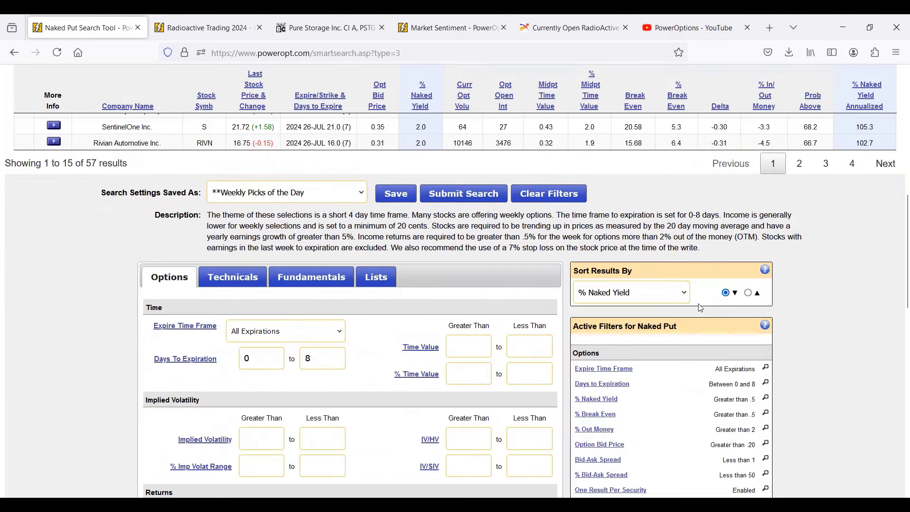
scroll(701, 308, down, 1)
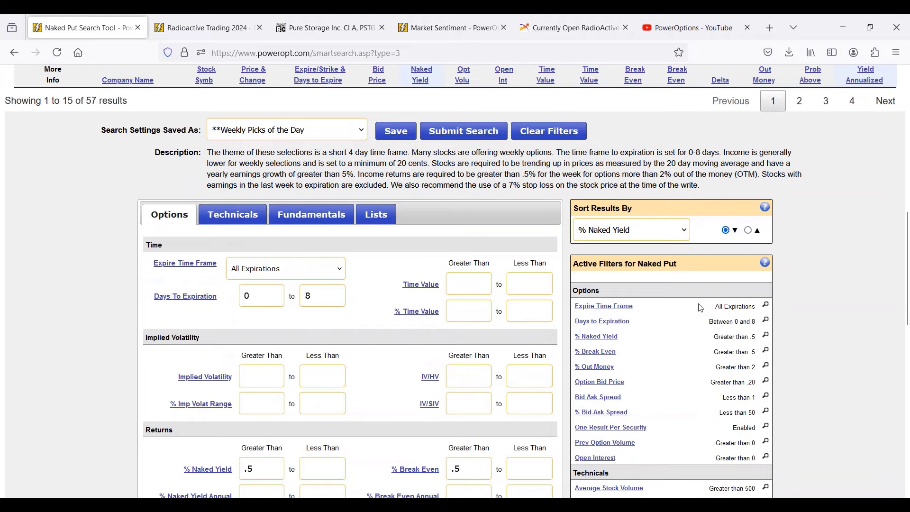
scroll(701, 308, down, 2)
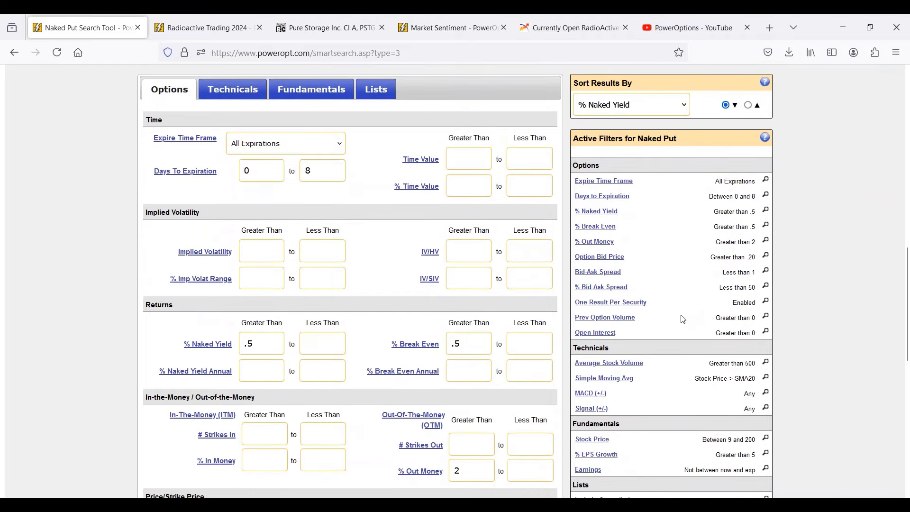
scroll(300, 248, up, 3)
scroll(300, 247, up, 1)
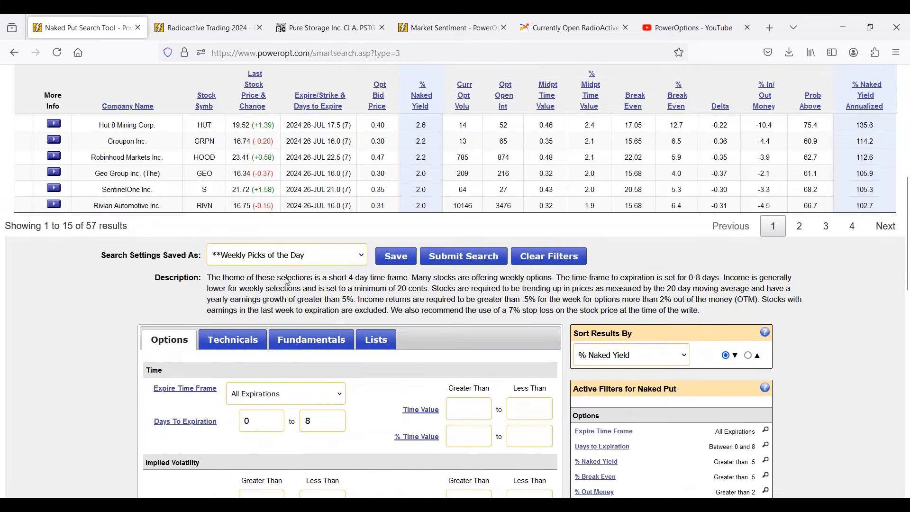
click(273, 422)
key(BackSpace)
text(8)
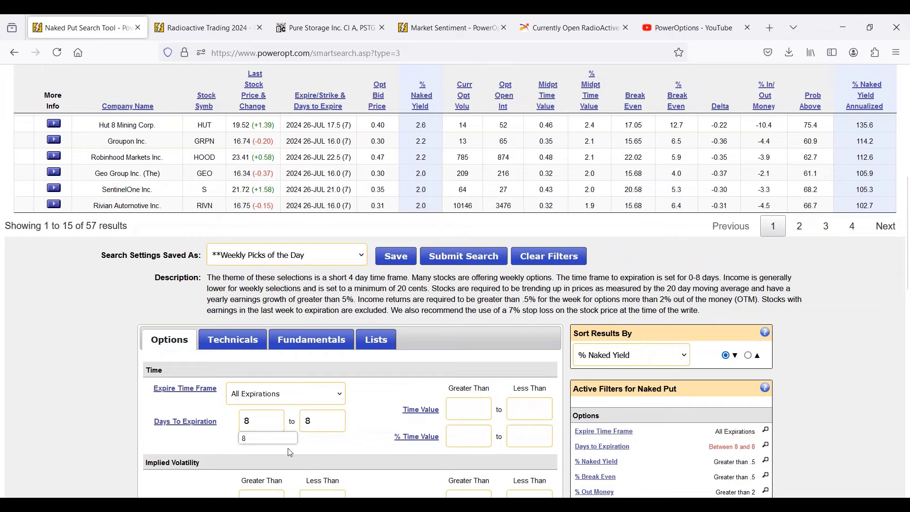
click(328, 425)
key(BackSpace)
text(16)
Step: Raise % Out Money minimum to 3 and % Naked Yield minimum to .8
scroll(343, 359, down, 5)
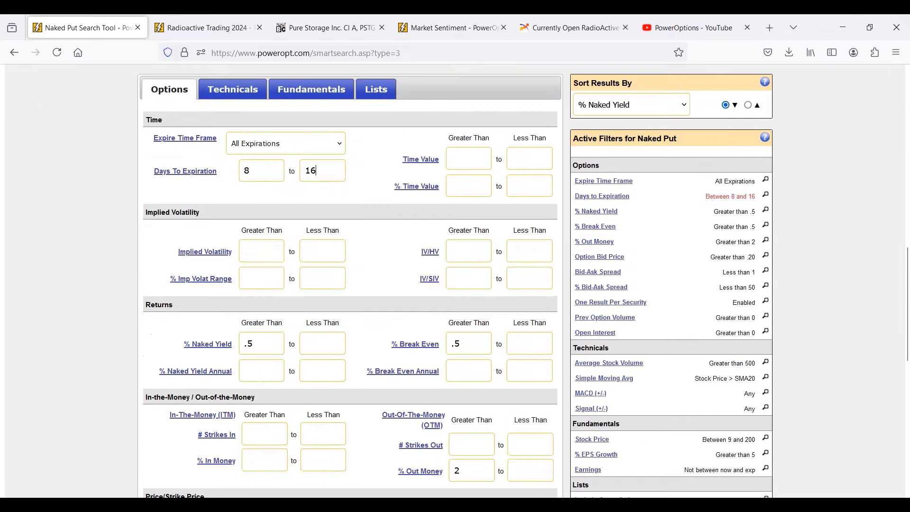
scroll(533, 237, up, 3)
scroll(501, 217, down, 4)
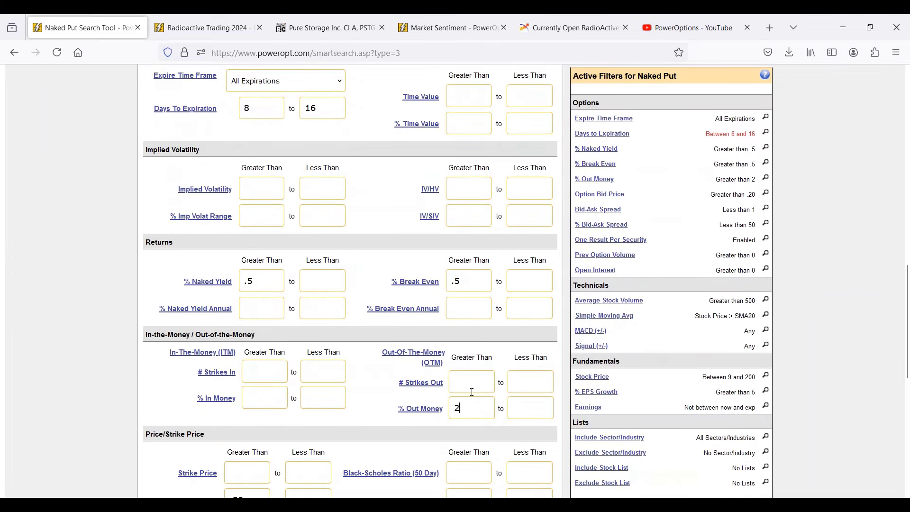
key(BackSpace)
text(3)
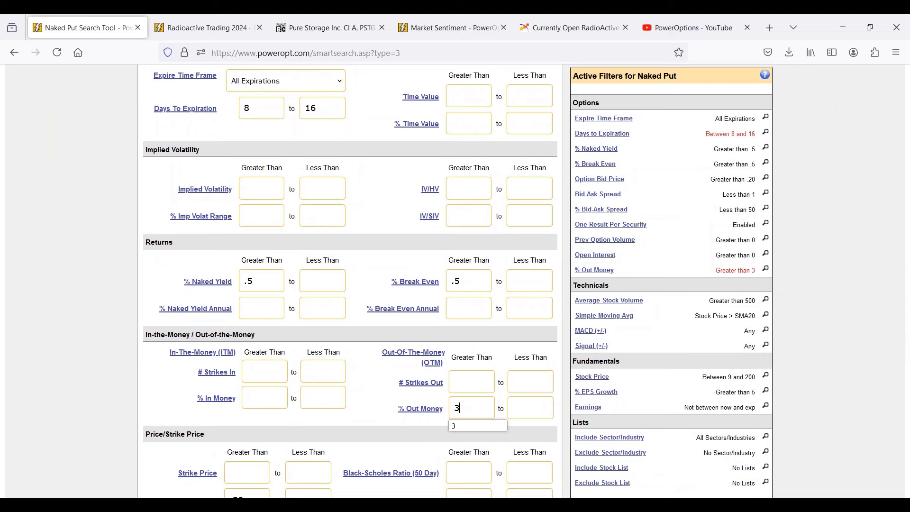
click(272, 287)
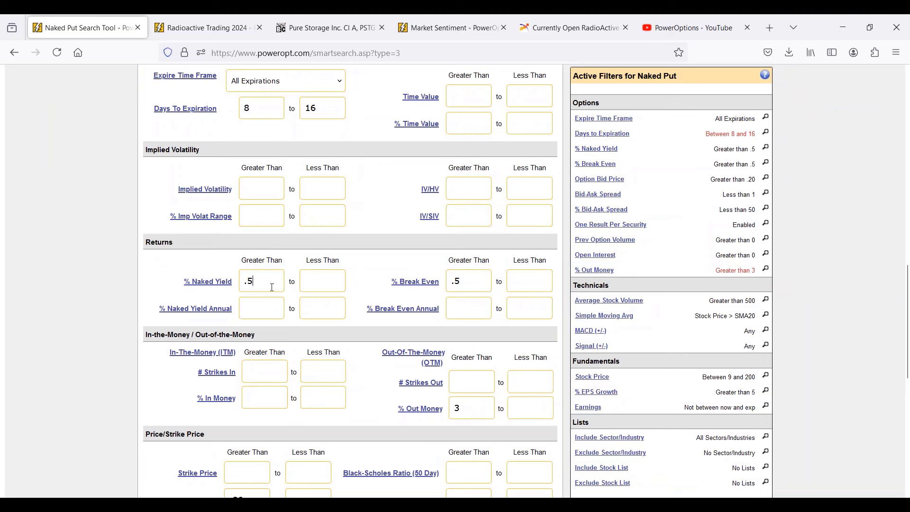
key(BackSpace)
text(8)
Step: Highlight the SMA20, earnings exclusion and 9–200 price filters, then submit the search
scroll(273, 294, up, 4)
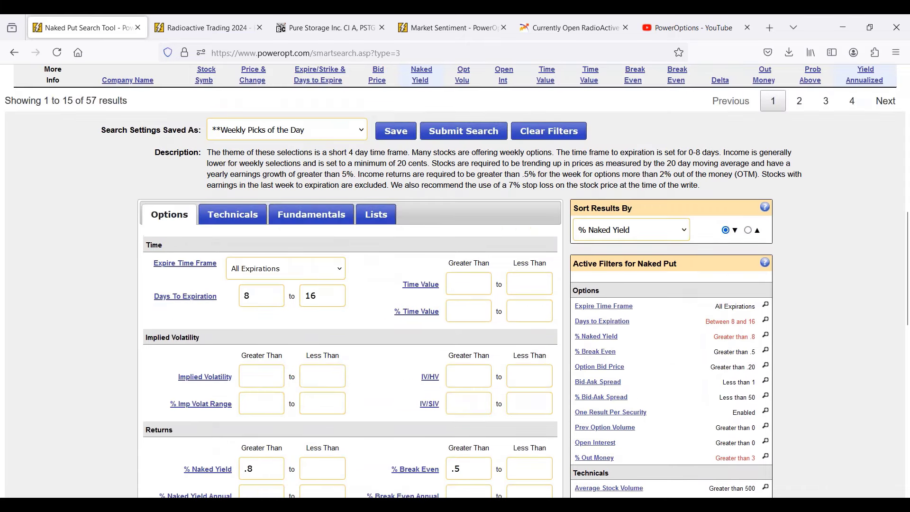
scroll(632, 302, down, 4)
drag(705, 302, 755, 301)
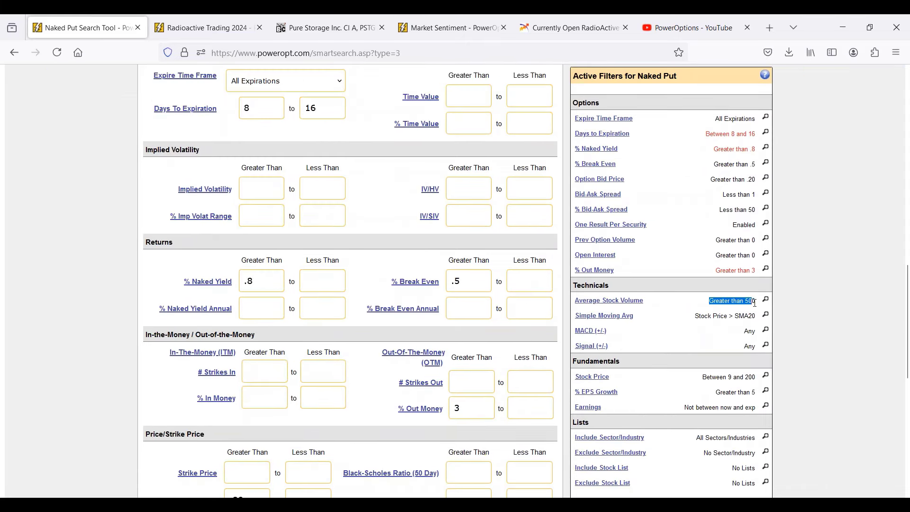
drag(694, 316, 755, 316)
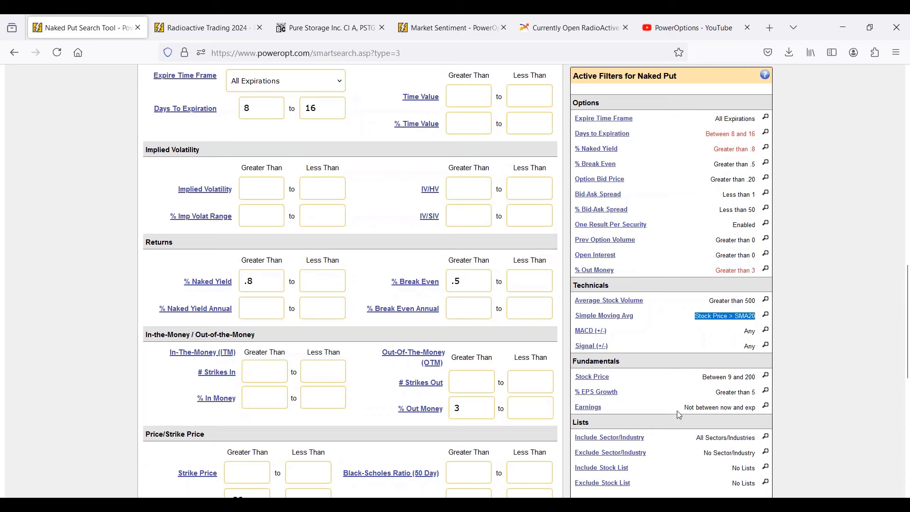
drag(685, 407, 768, 420)
drag(716, 377, 764, 380)
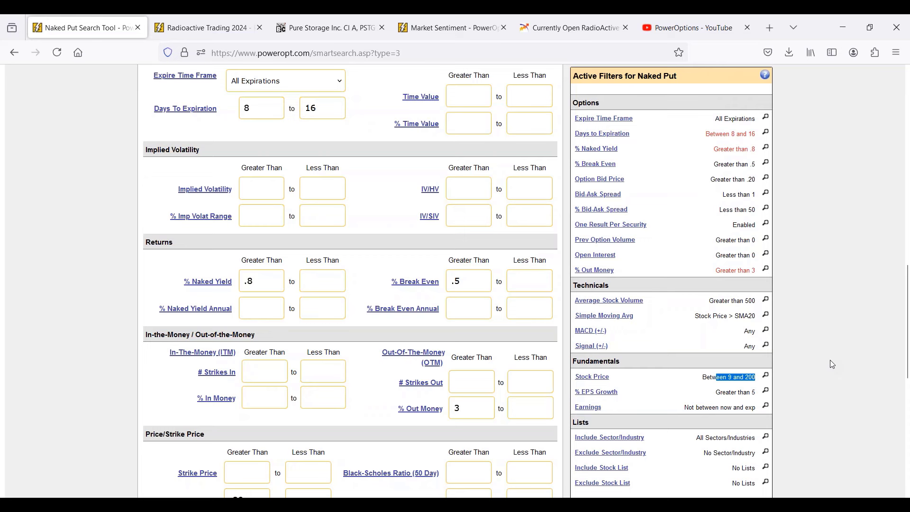
scroll(829, 360, down, 3)
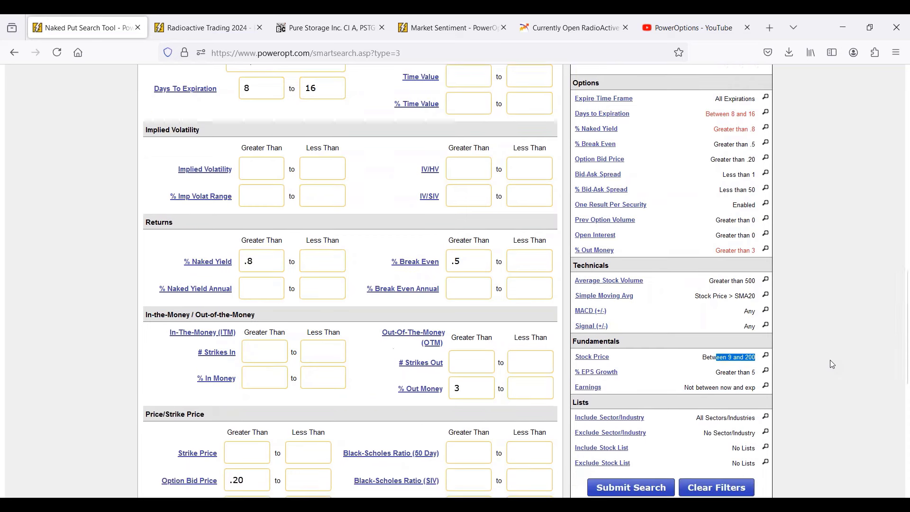
scroll(545, 322, up, 5)
scroll(407, 359, up, 2)
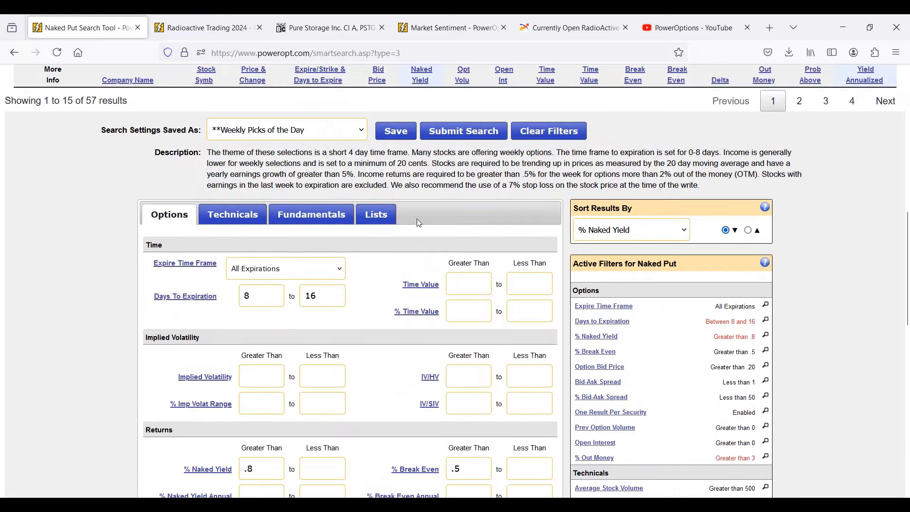
click(463, 131)
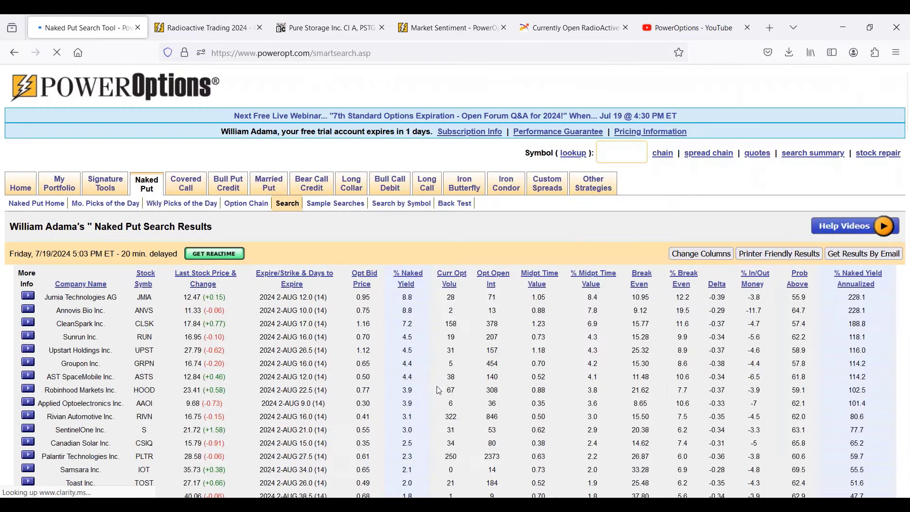
Step: Review the 32 results, highlighting the AAOI ticker and Toast's 2.0% naked yield
scroll(426, 390, down, 3)
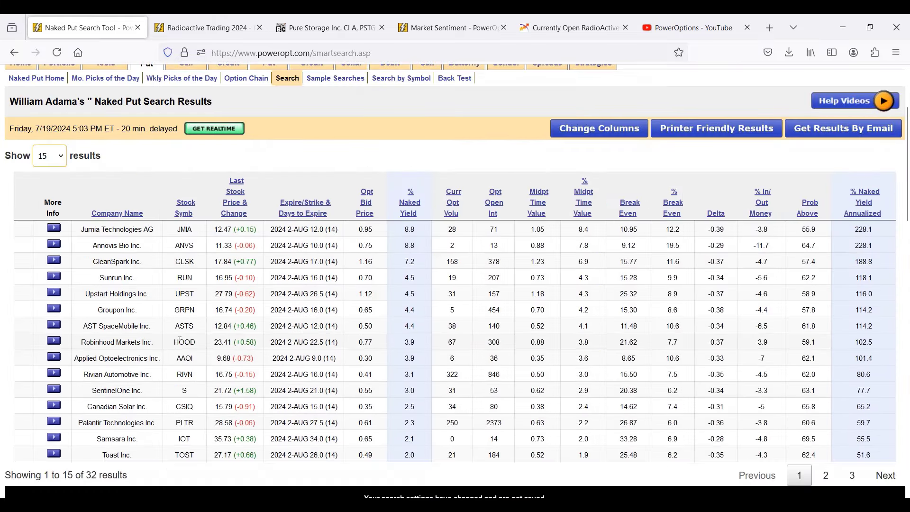
scroll(118, 214, down, 2)
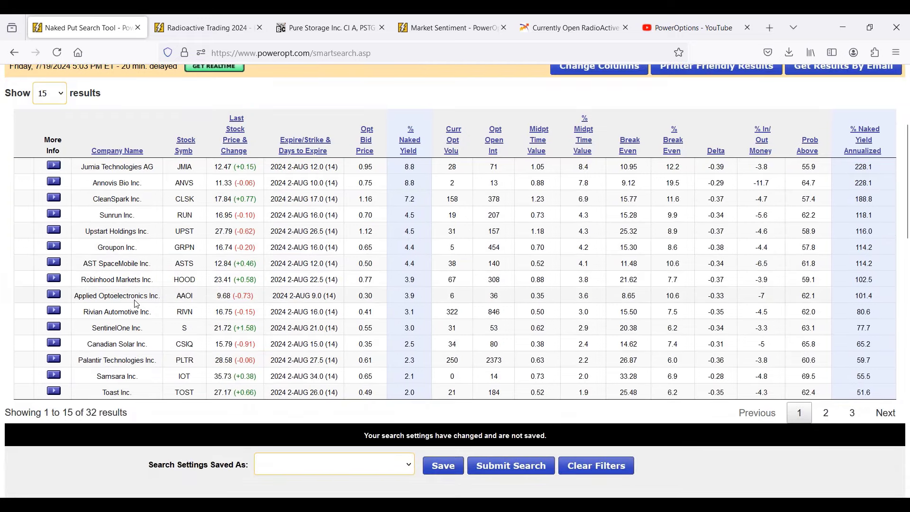
drag(173, 298, 204, 302)
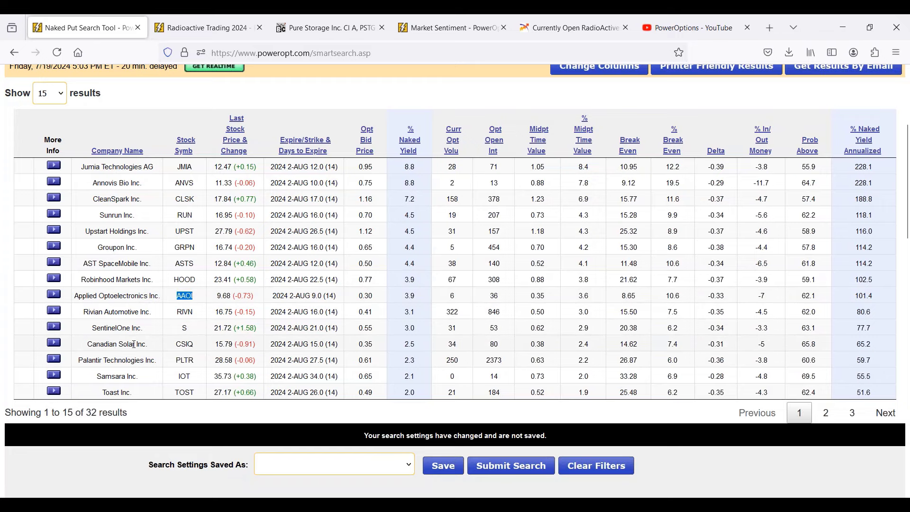
scroll(147, 386, down, 2)
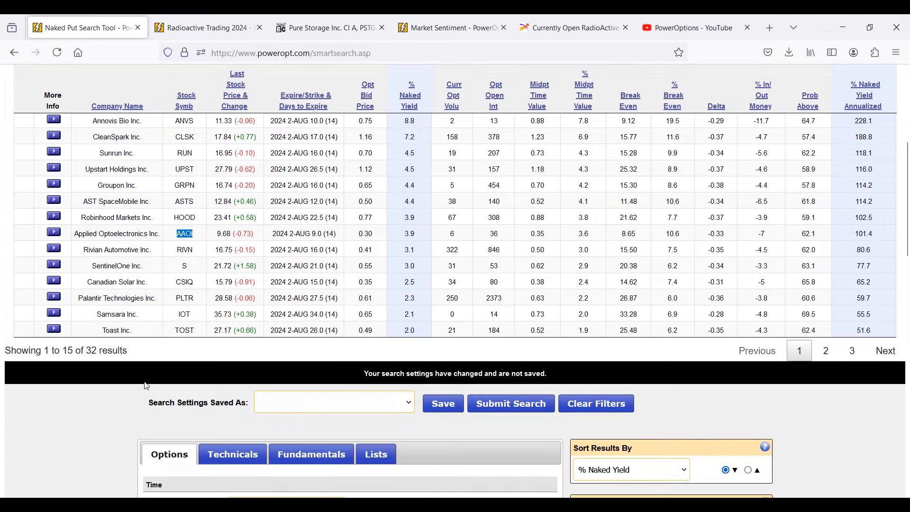
double_click(410, 331)
scroll(437, 342, up, 4)
scroll(495, 324, down, 4)
scroll(469, 330, down, 1)
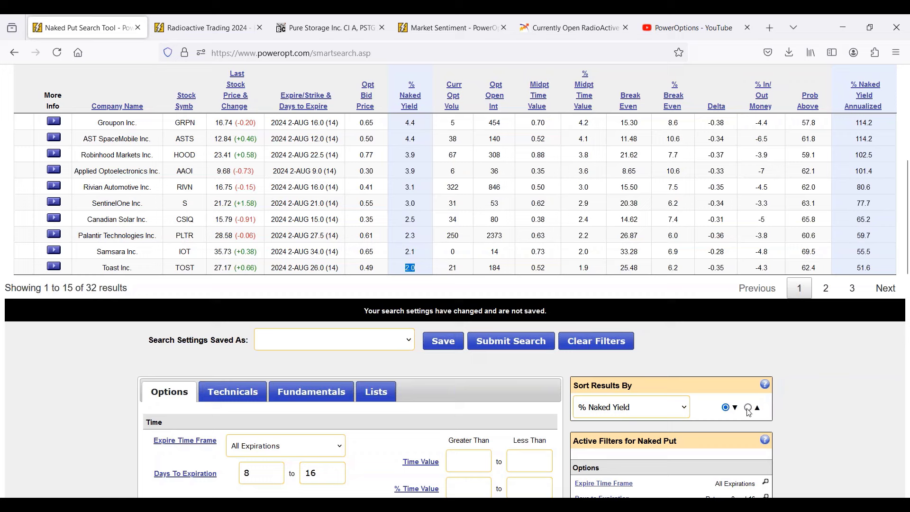
Step: Open the Sort Results By list and scroll through the available sort columns
click(682, 413)
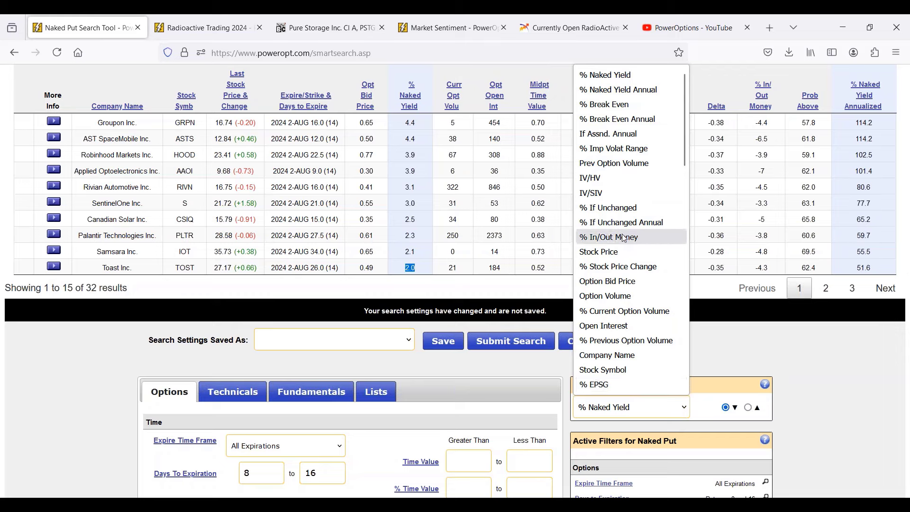
scroll(625, 240, down, 4)
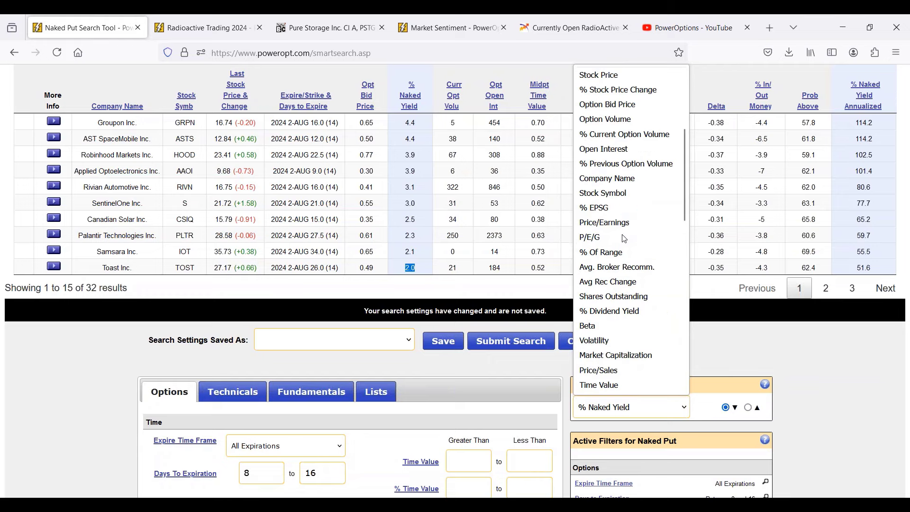
scroll(626, 240, down, 2)
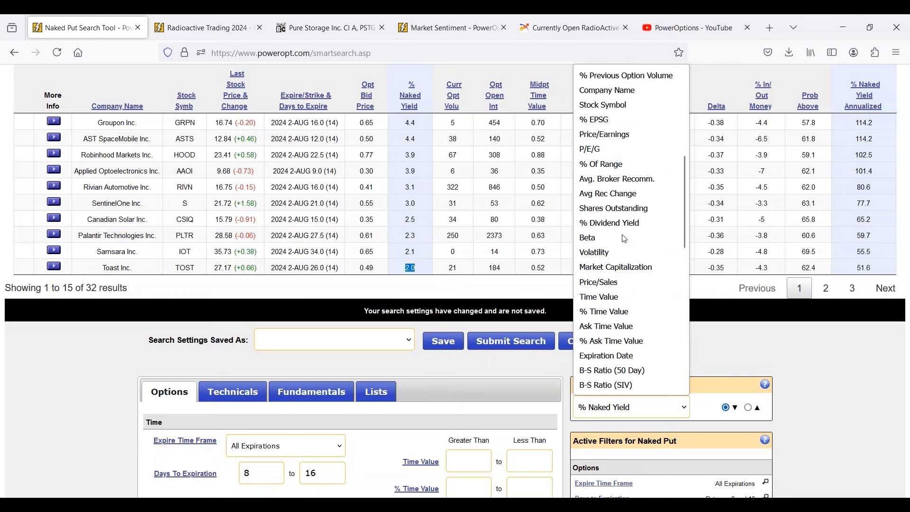
scroll(625, 240, up, 2)
scroll(626, 240, up, 2)
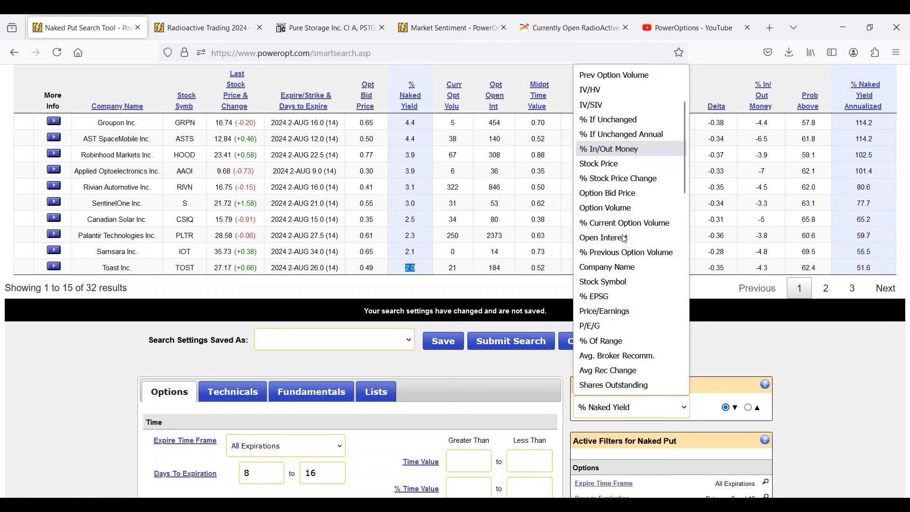
scroll(626, 239, up, 2)
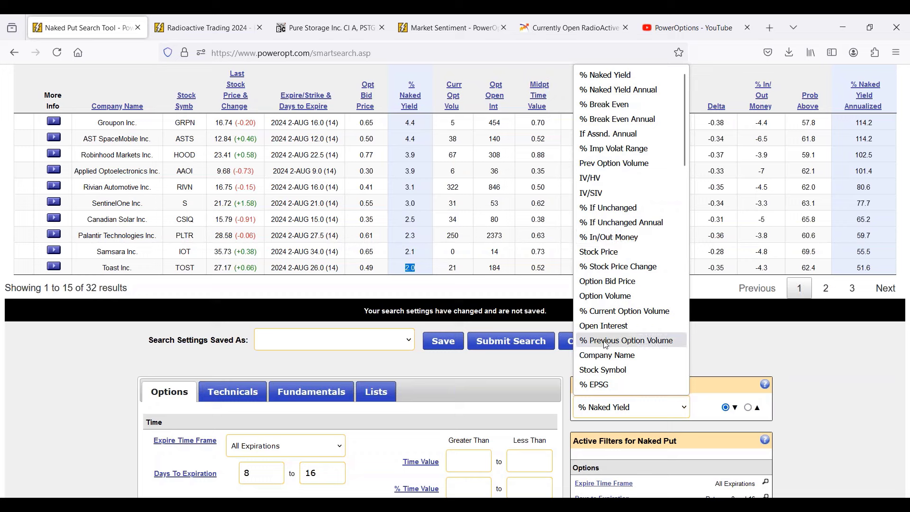
scroll(607, 345, down, 2)
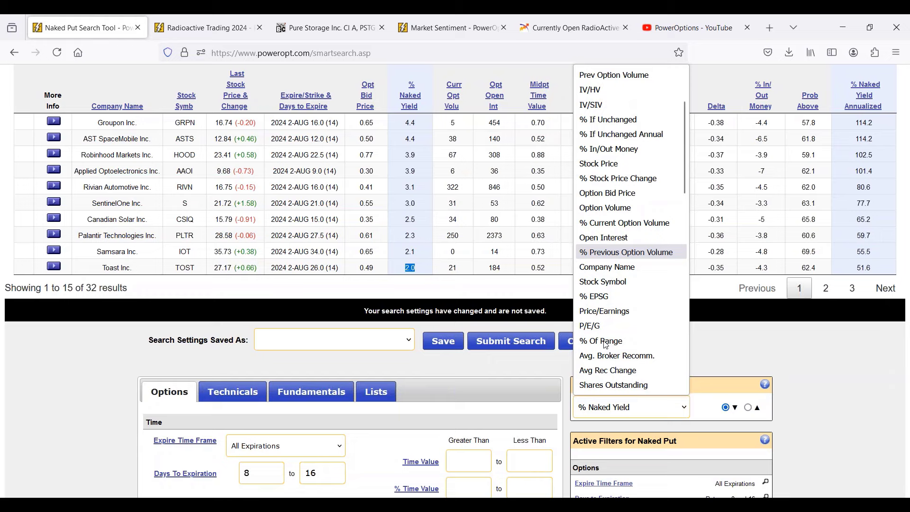
scroll(607, 345, down, 10)
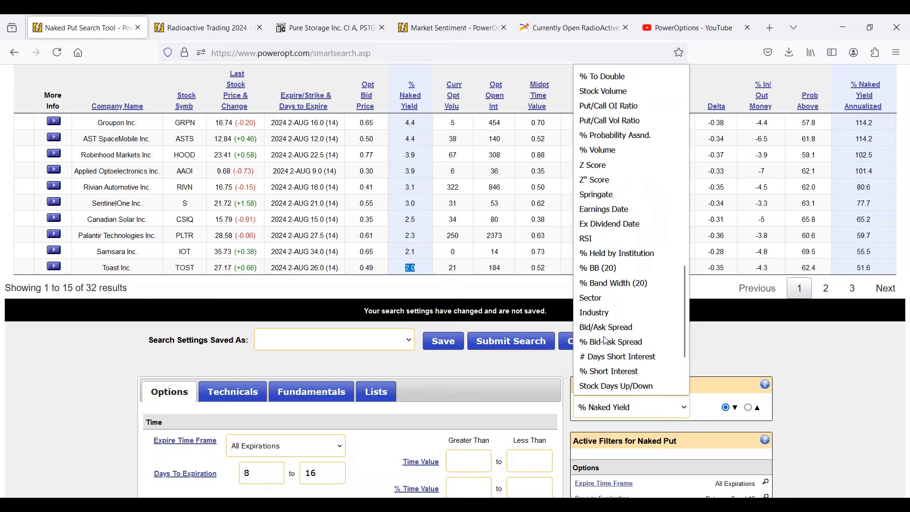
scroll(608, 341, down, 2)
scroll(607, 342, up, 4)
scroll(606, 339, up, 2)
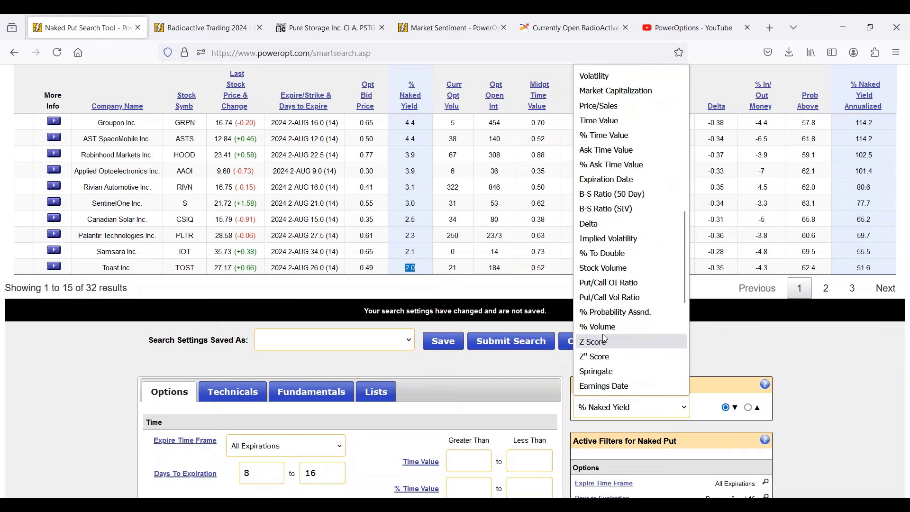
scroll(614, 315, up, 2)
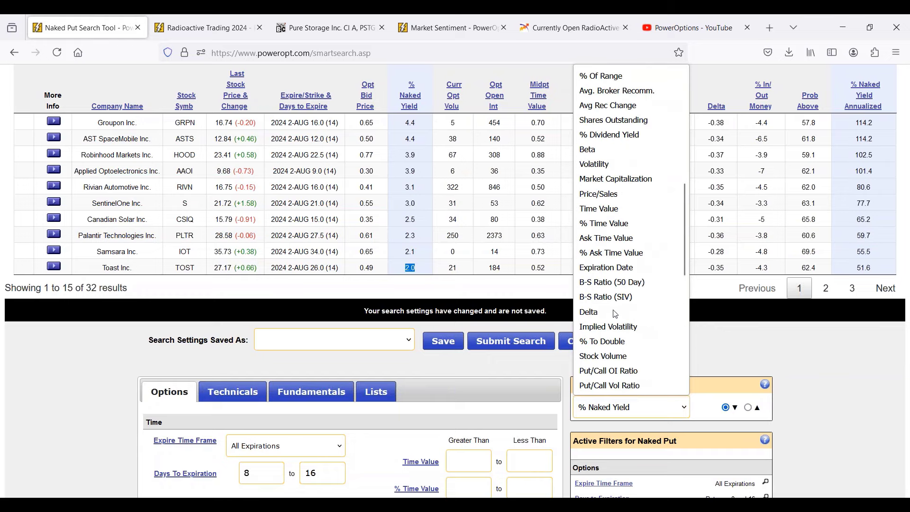
scroll(617, 315, up, 2)
scroll(616, 314, up, 2)
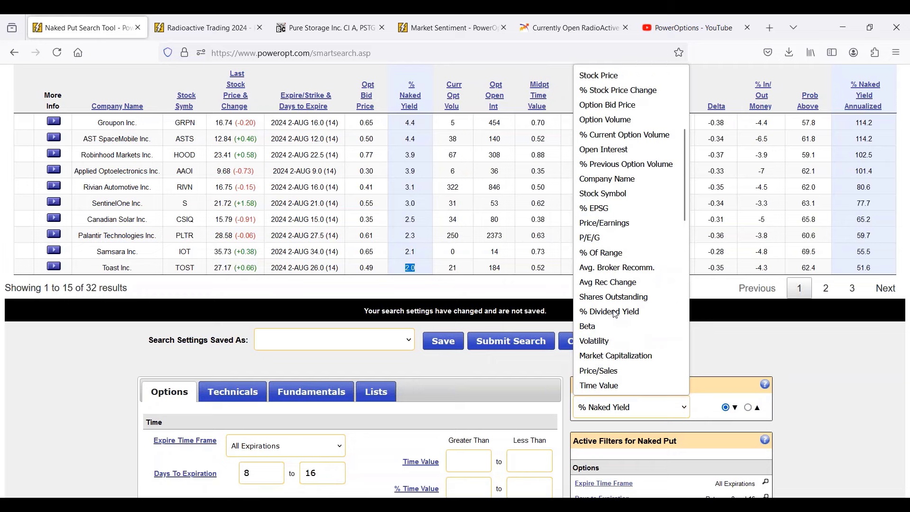
scroll(616, 310, up, 2)
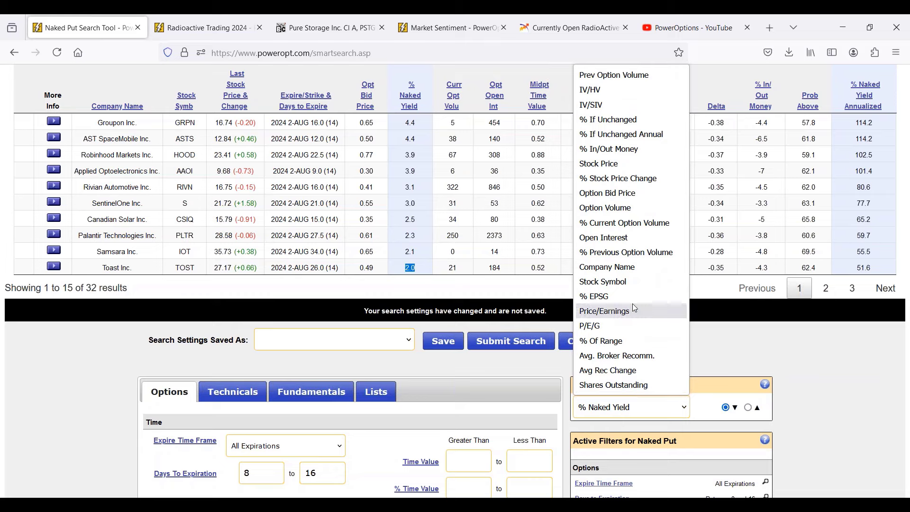
scroll(681, 312, up, 2)
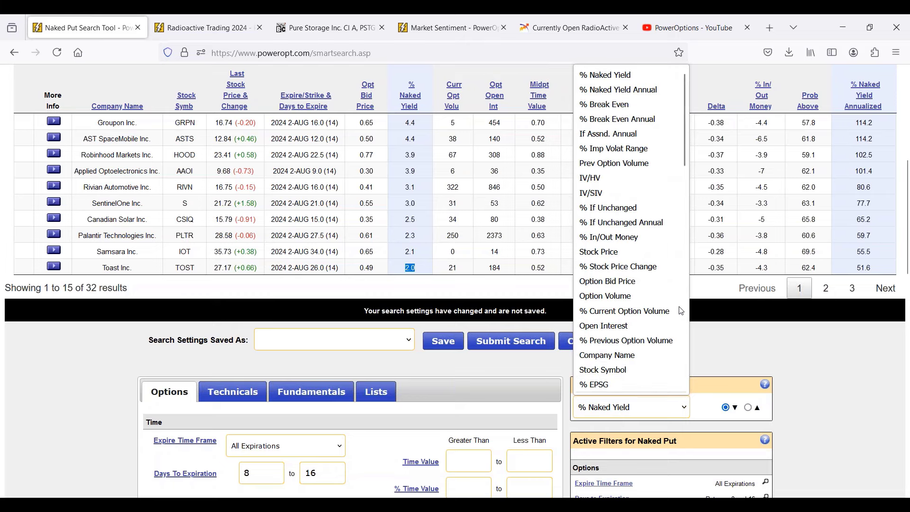
Step: Sort by % Naked Yield ascending and rerun the search
click(777, 330)
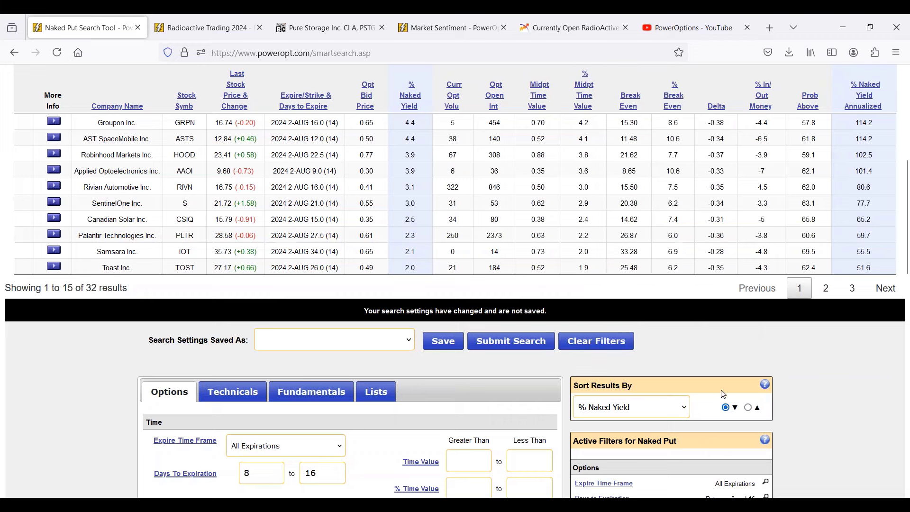
click(748, 408)
click(513, 340)
Step: Point out Target Corp's 0.8% yield, expiration, strike, -3.2 out-of-money and 73.0 Prob Above
scroll(185, 231, down, 3)
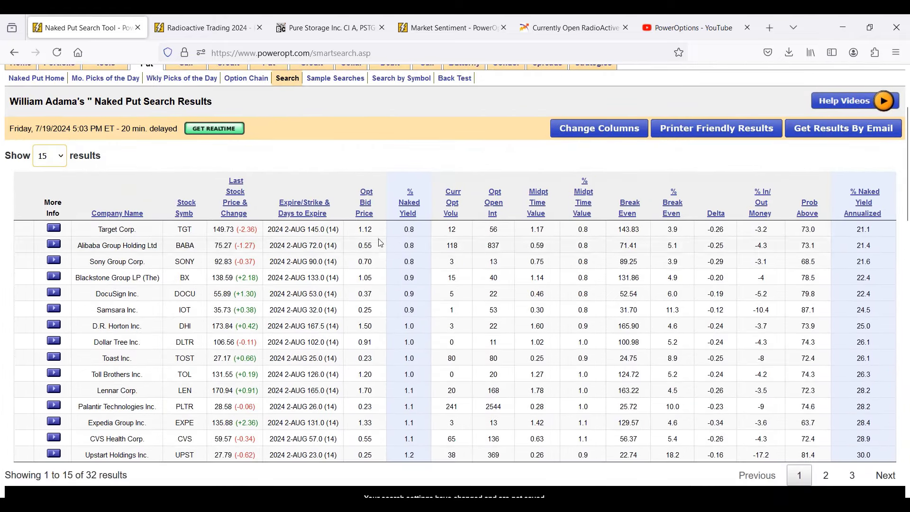
double_click(410, 229)
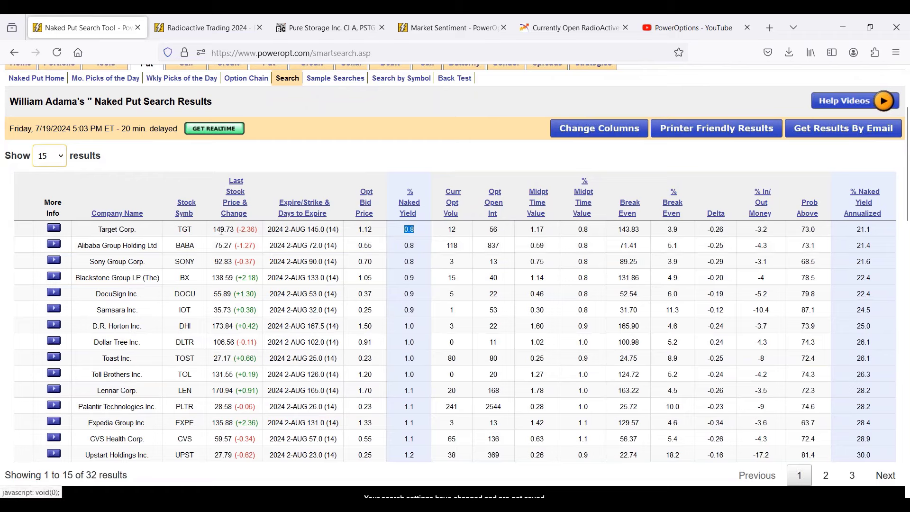
drag(300, 230, 341, 236)
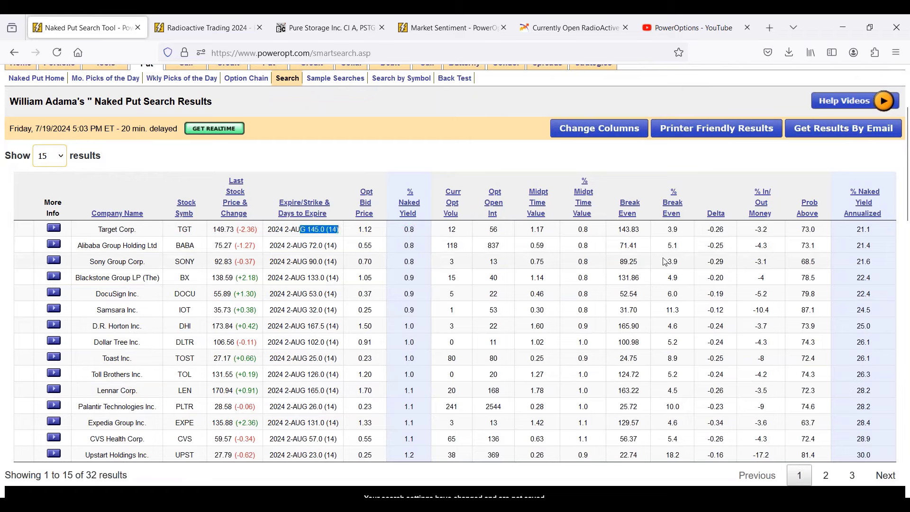
double_click(761, 230)
double_click(808, 229)
double_click(408, 229)
Step: Highlight the Expedia, Toll Brothers and D.R. Horton rows, Alibaba's 0.8 yield and CVS's 72.4 Prob Above
drag(87, 423, 147, 423)
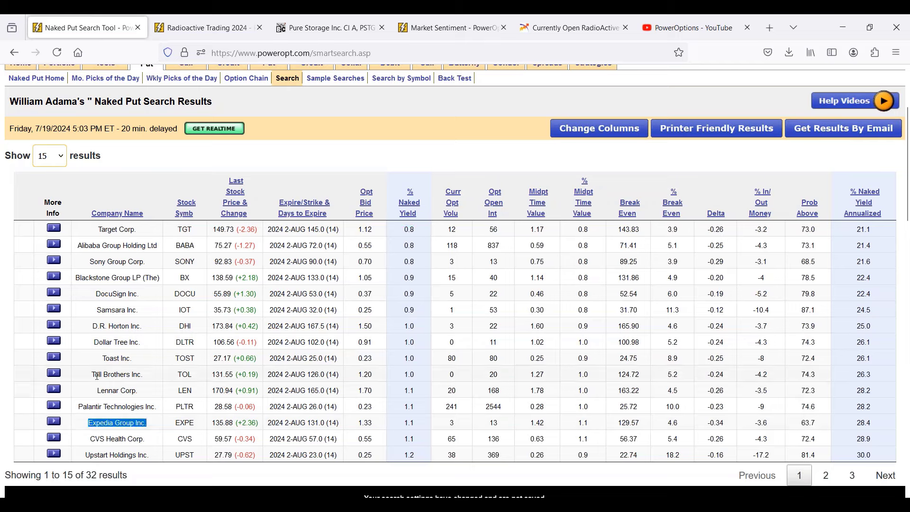
drag(91, 375, 138, 372)
drag(90, 326, 141, 341)
scroll(455, 285, down, 2)
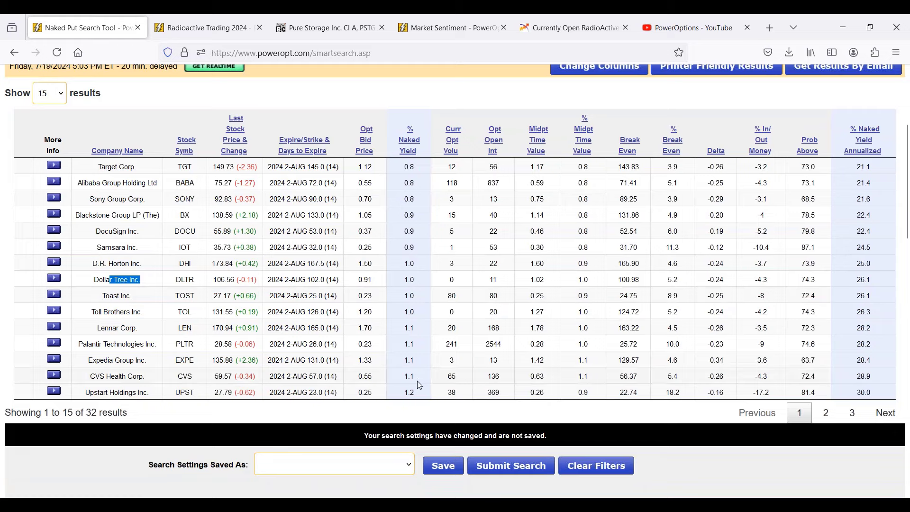
double_click(409, 183)
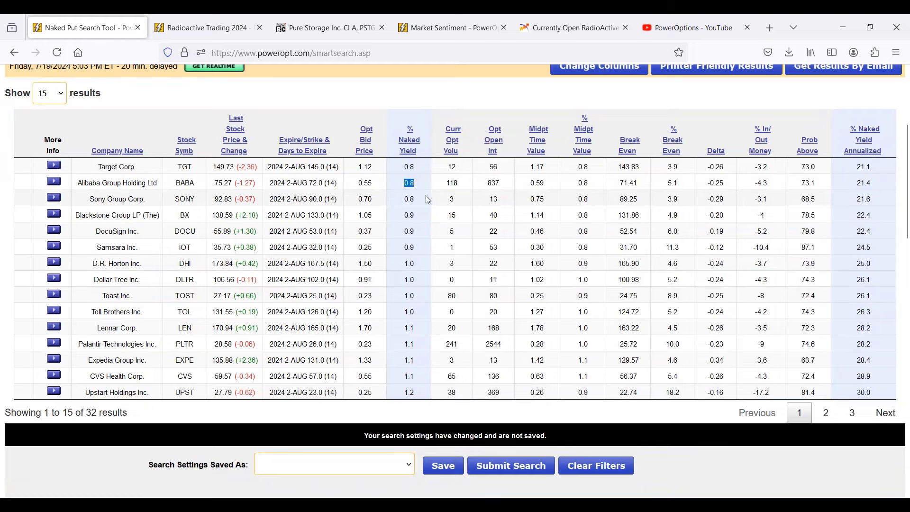
drag(804, 378, 821, 375)
scroll(413, 351, down, 10)
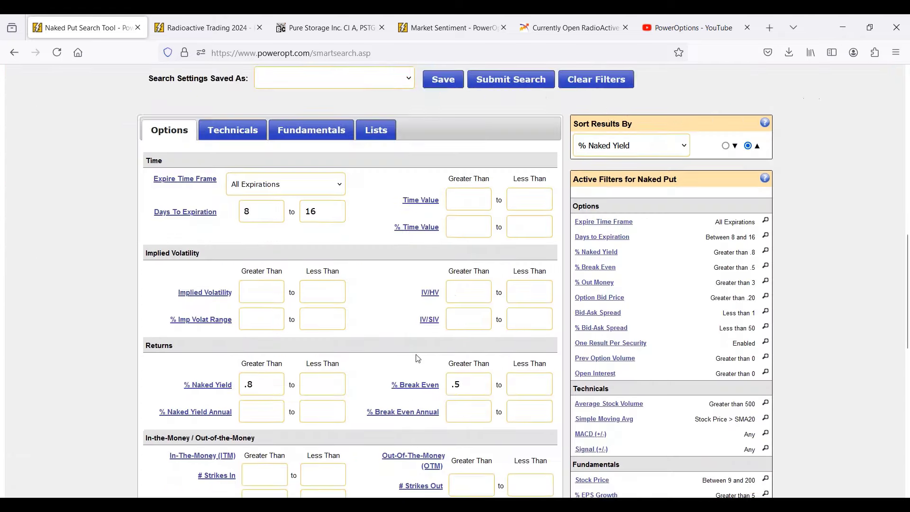
scroll(350, 279, down, 3)
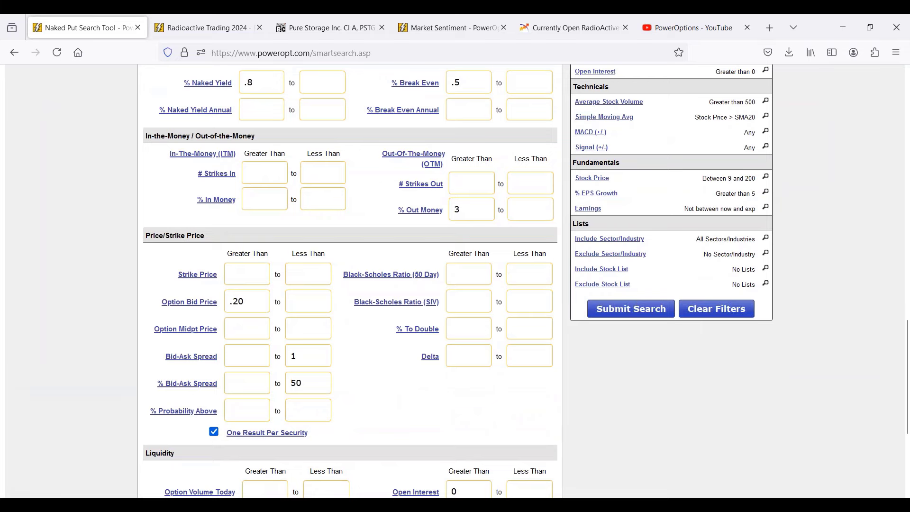
scroll(425, 367, up, 5)
mouse_move(426, 367)
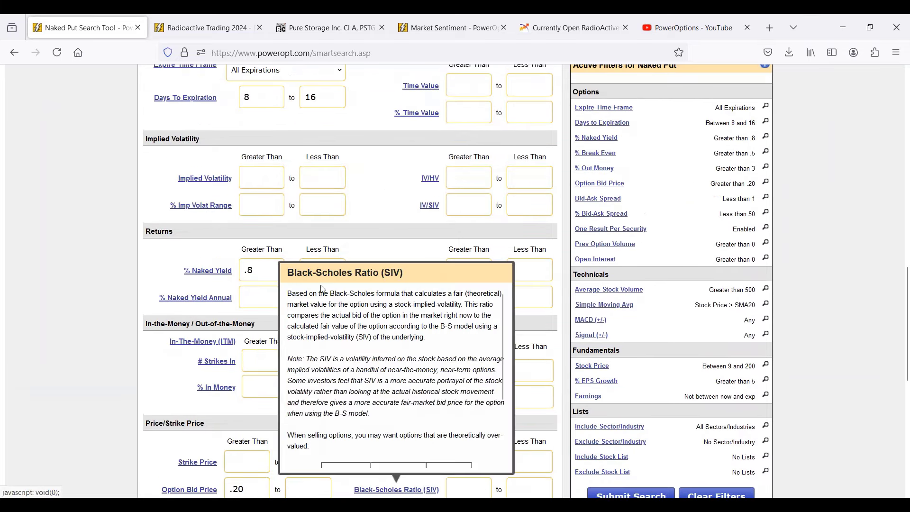
drag(259, 271, 227, 279)
text(1.1)
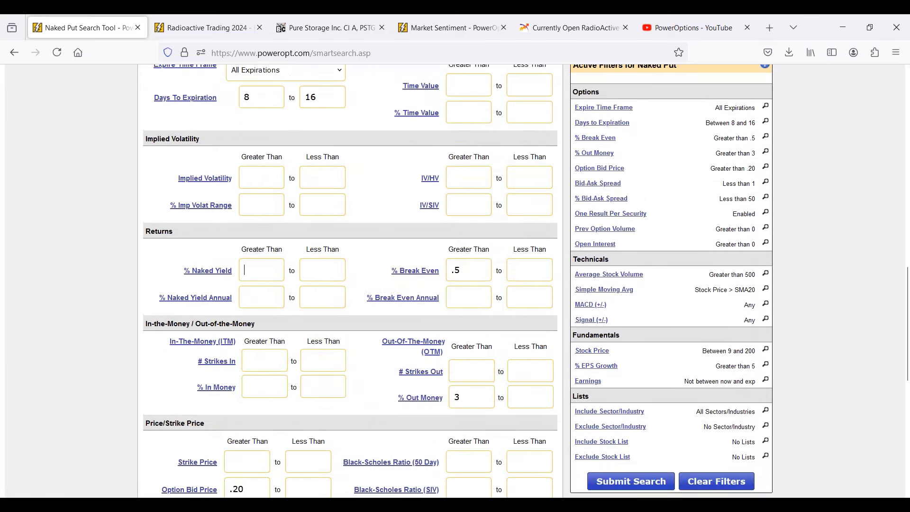
scroll(203, 310, down, 3)
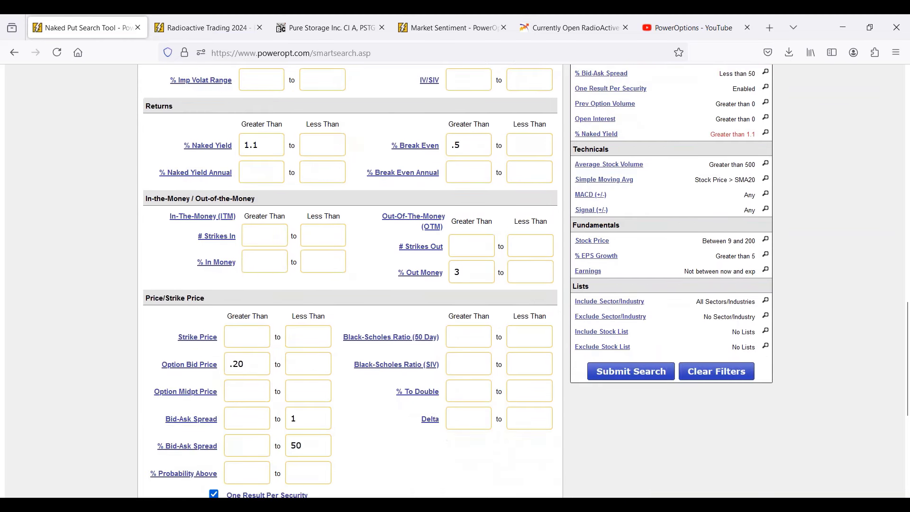
scroll(458, 280, down, 4)
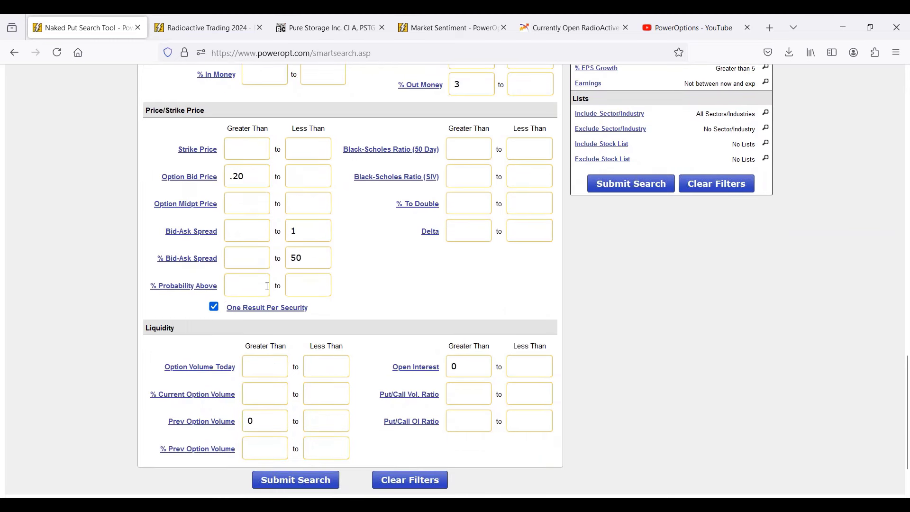
text(71)
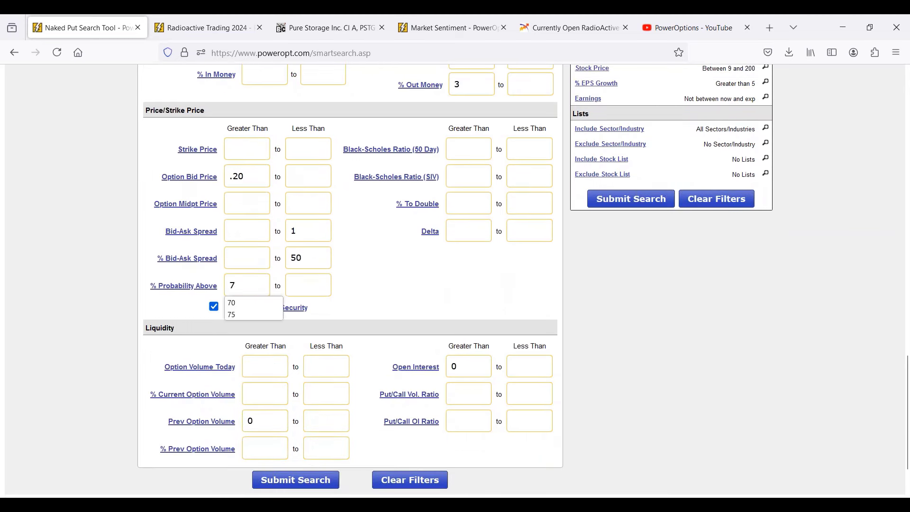
click(630, 199)
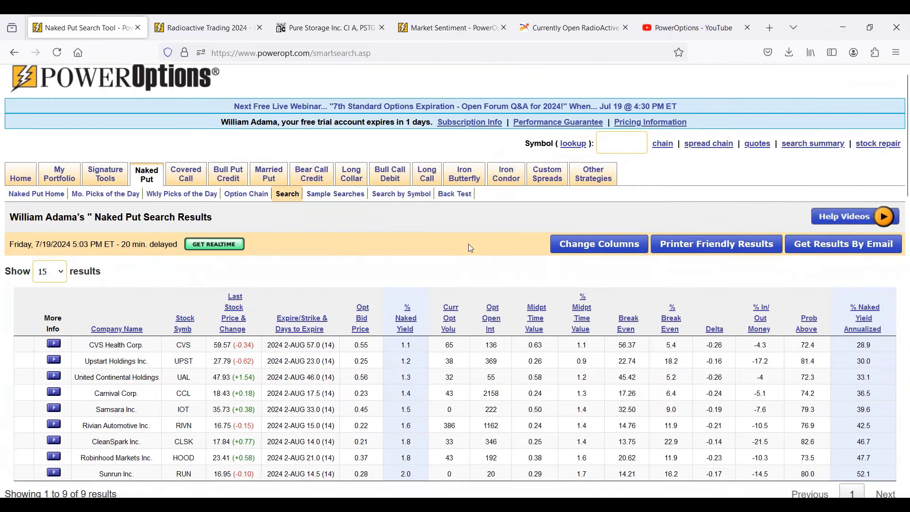
scroll(468, 244, down, 3)
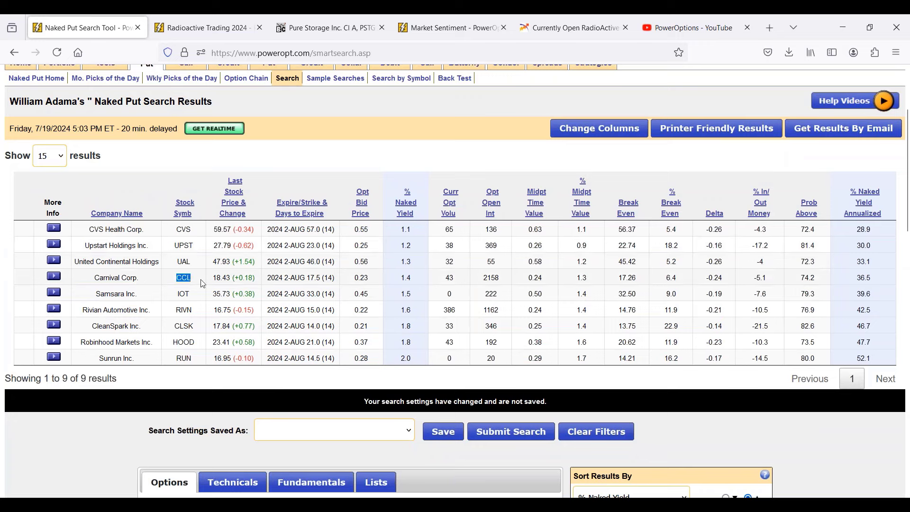
drag(170, 327, 205, 331)
double_click(190, 342)
double_click(189, 360)
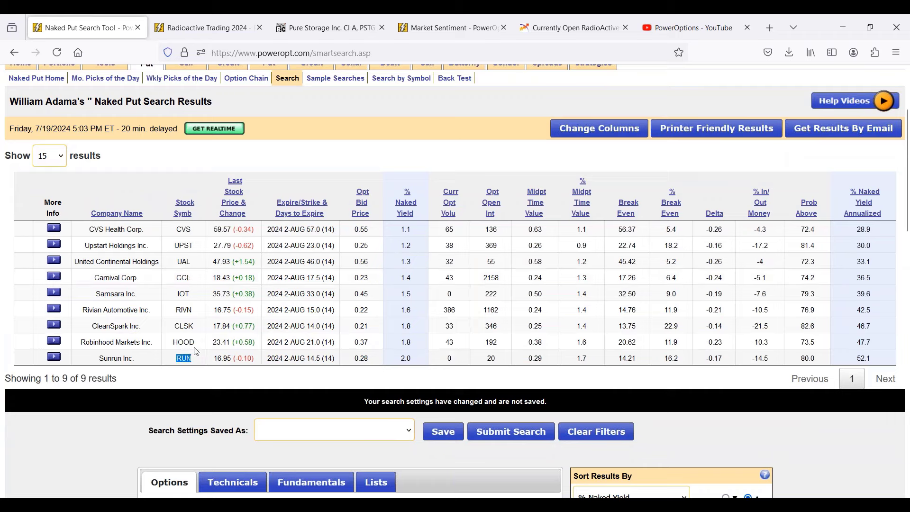
double_click(411, 236)
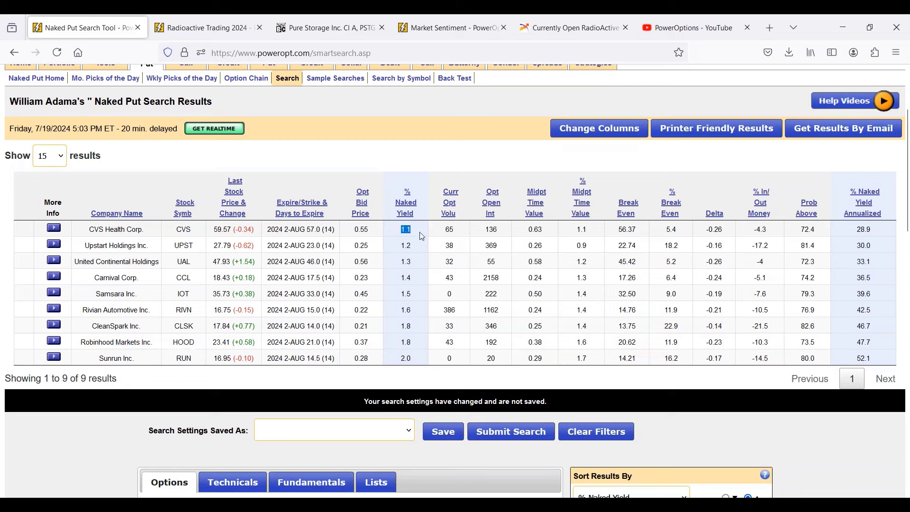
double_click(806, 231)
double_click(407, 229)
scroll(406, 230, down, 7)
scroll(259, 365, down, 1)
double_click(251, 361)
click(209, 361)
key(BackSpace)
text(0.9)
scroll(251, 380, down, 7)
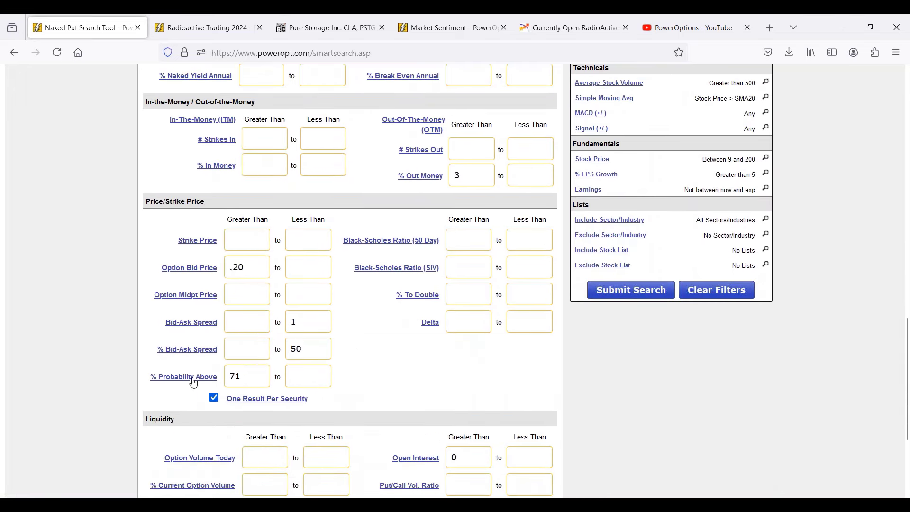
click(246, 380)
key(BackSpace)
key(BackSpace)
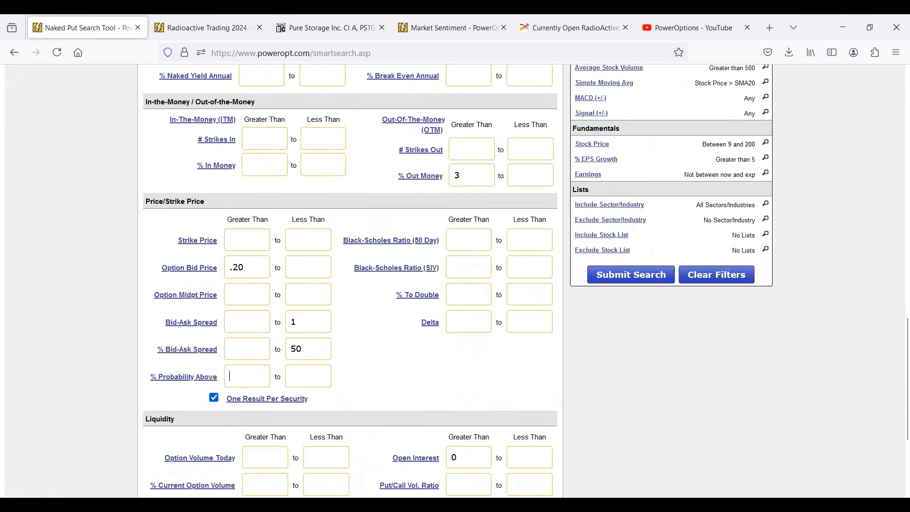
text(68)
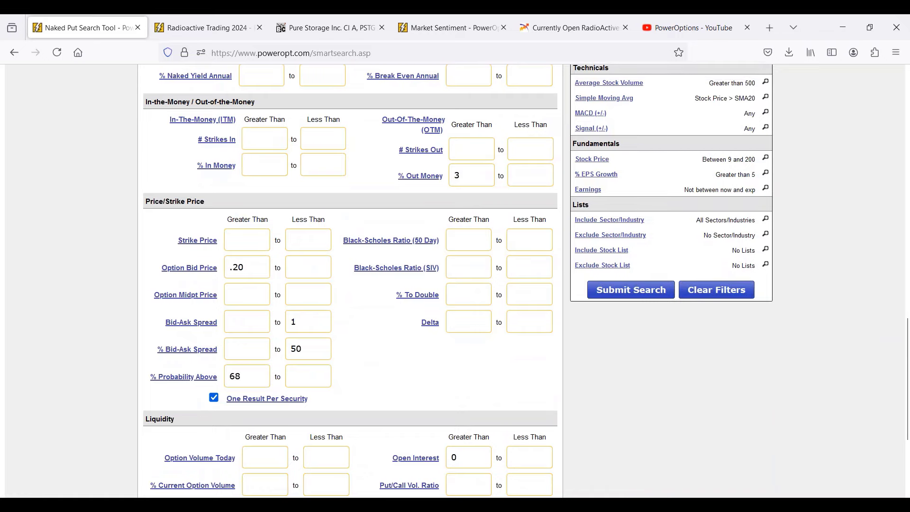
click(642, 304)
scroll(152, 127, down, 4)
scroll(152, 127, up, 2)
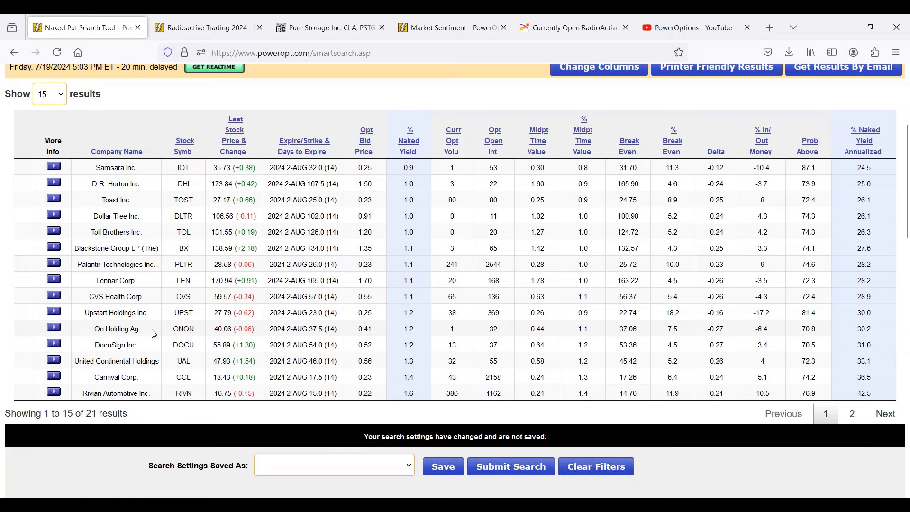
click(59, 332)
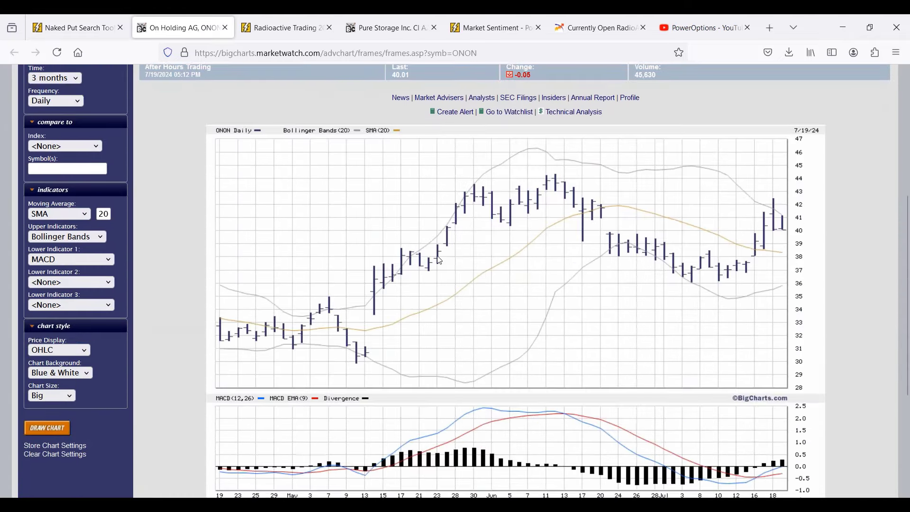
scroll(440, 260, down, 2)
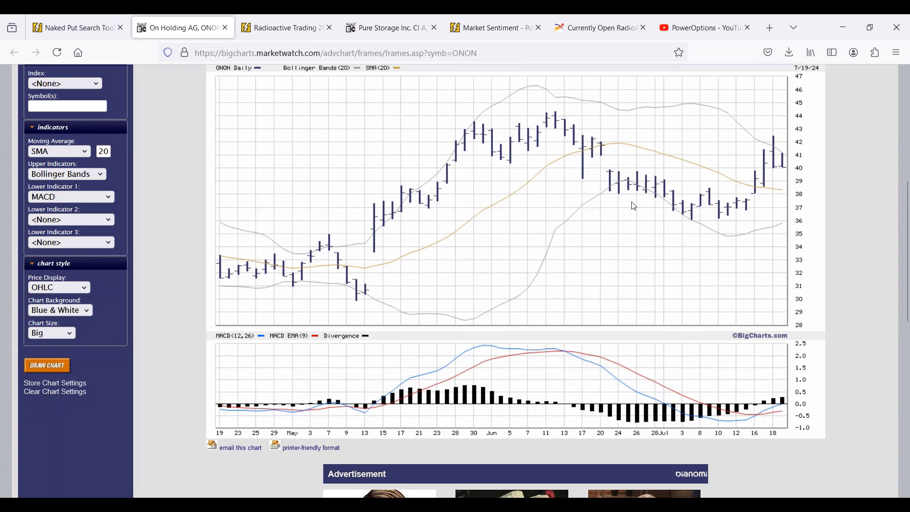
scroll(618, 211, up, 3)
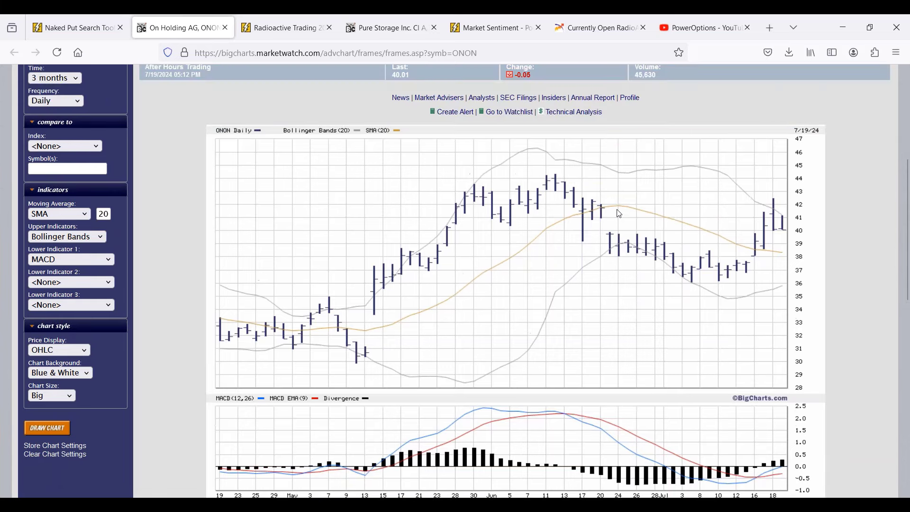
scroll(555, 226, up, 3)
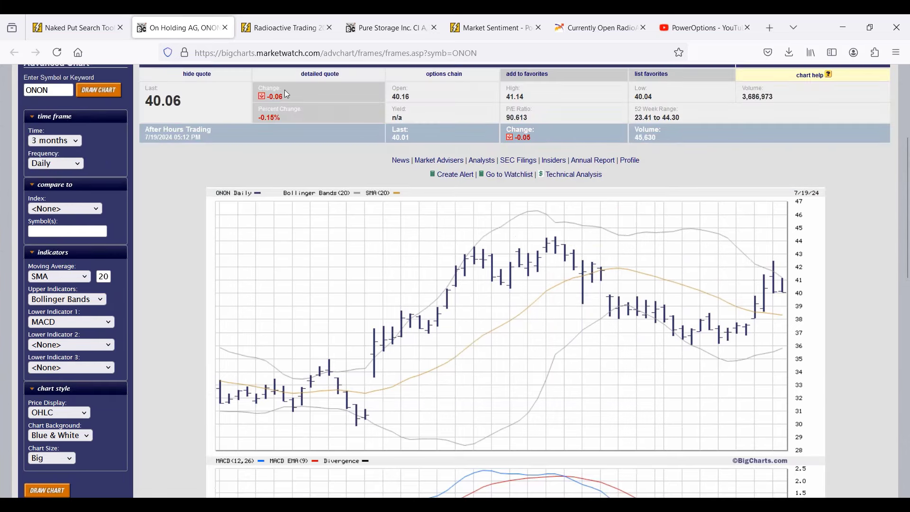
click(225, 28)
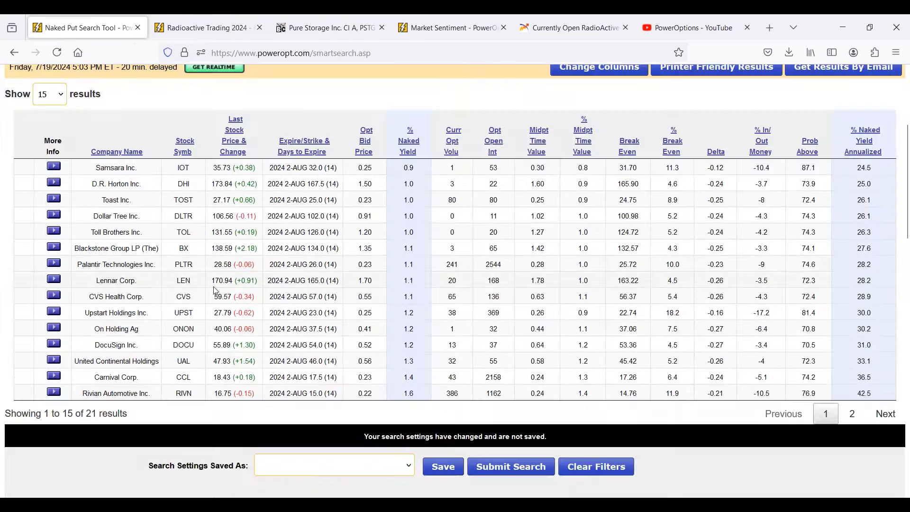
double_click(183, 377)
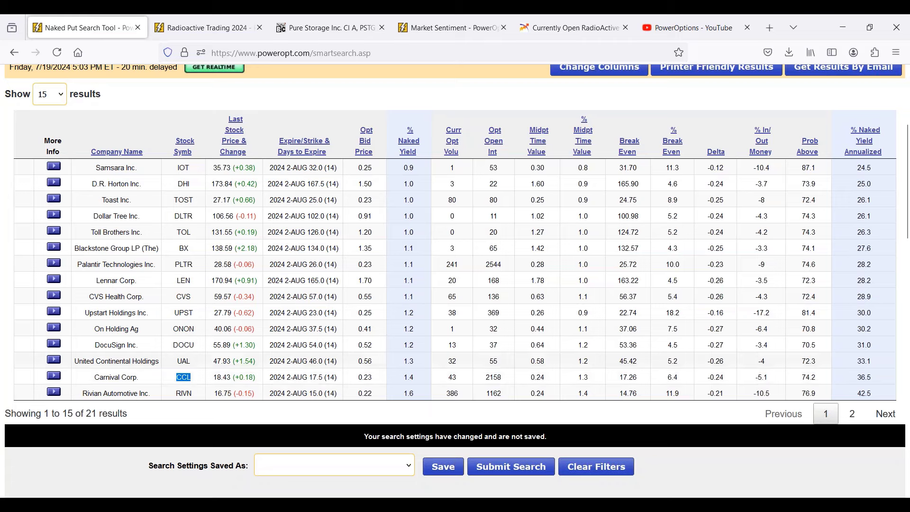
scroll(184, 342, up, 4)
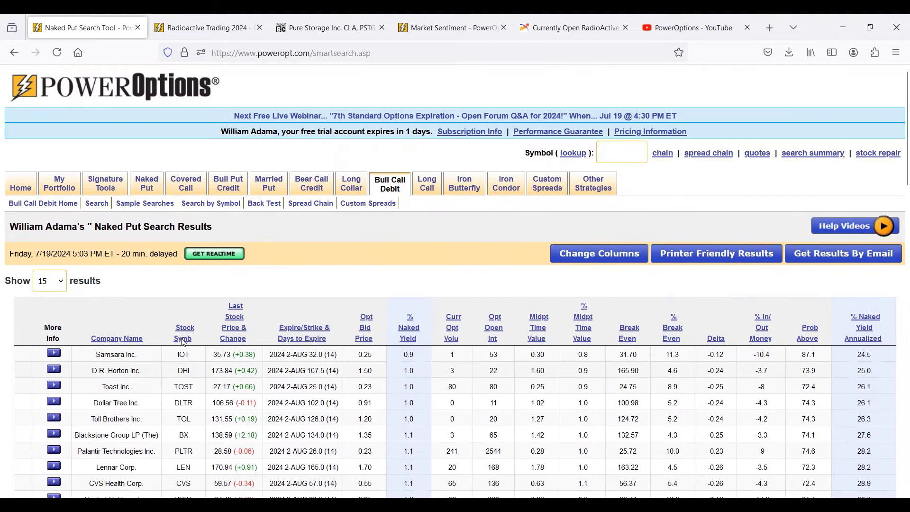
mouse_move(150, 185)
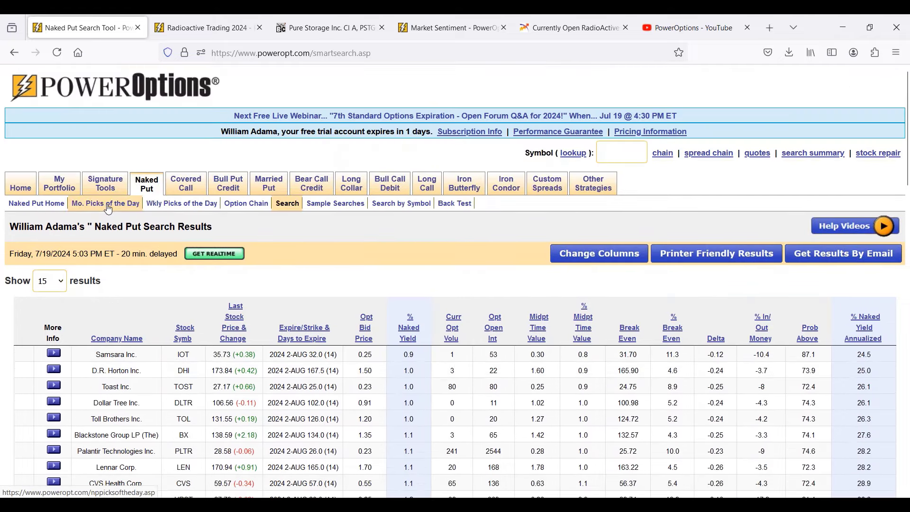
click(168, 204)
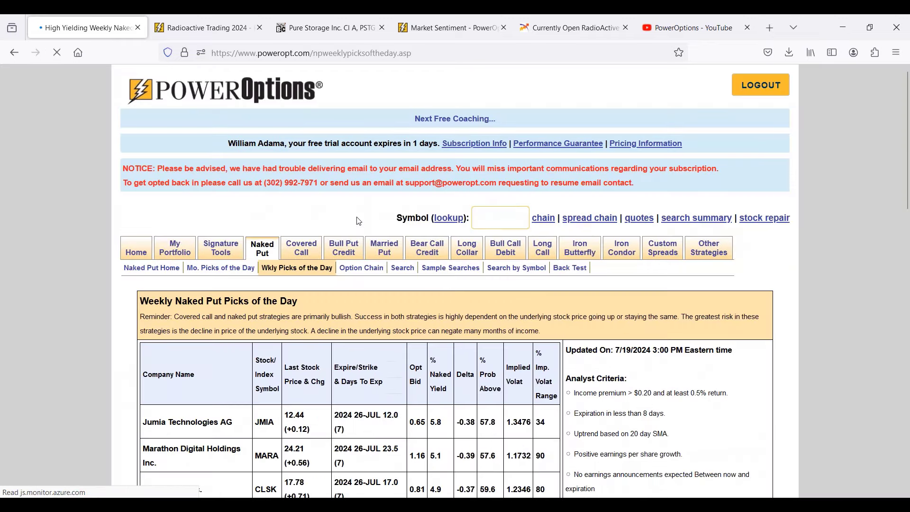
scroll(595, 267, down, 2)
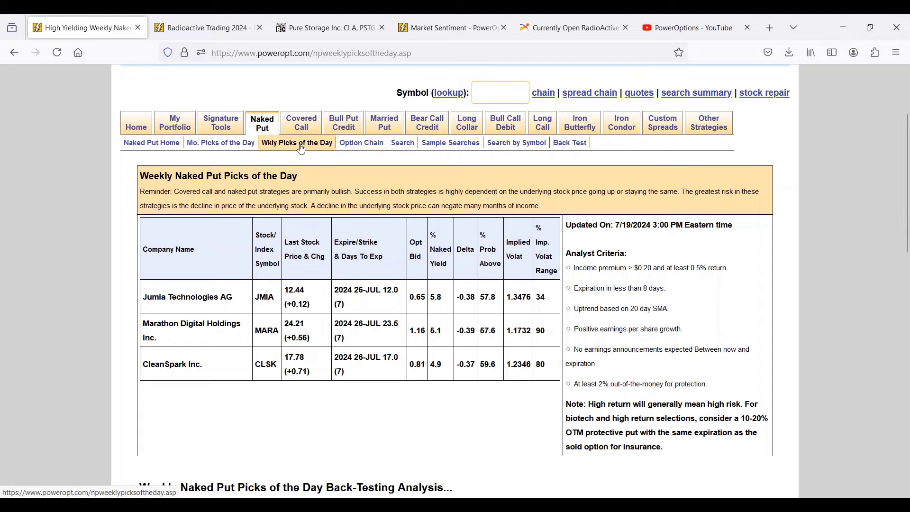
click(402, 144)
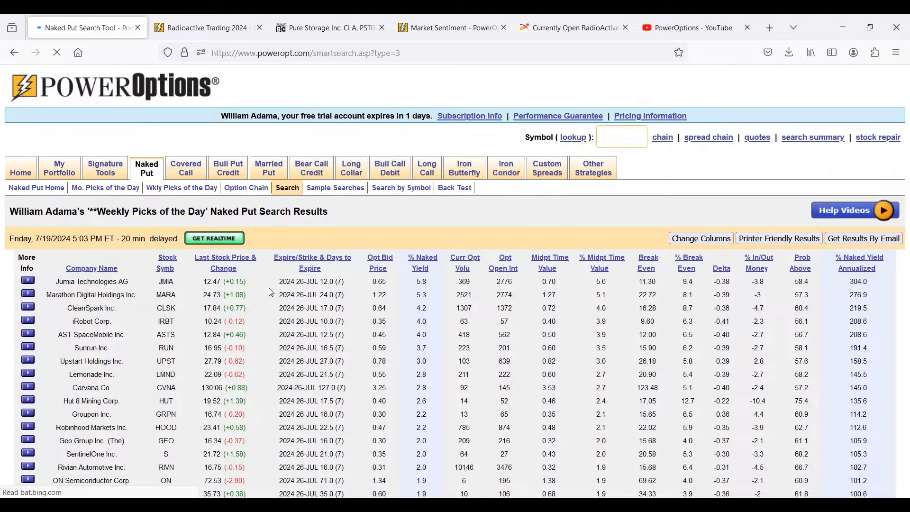
scroll(269, 288, down, 8)
scroll(283, 310, down, 5)
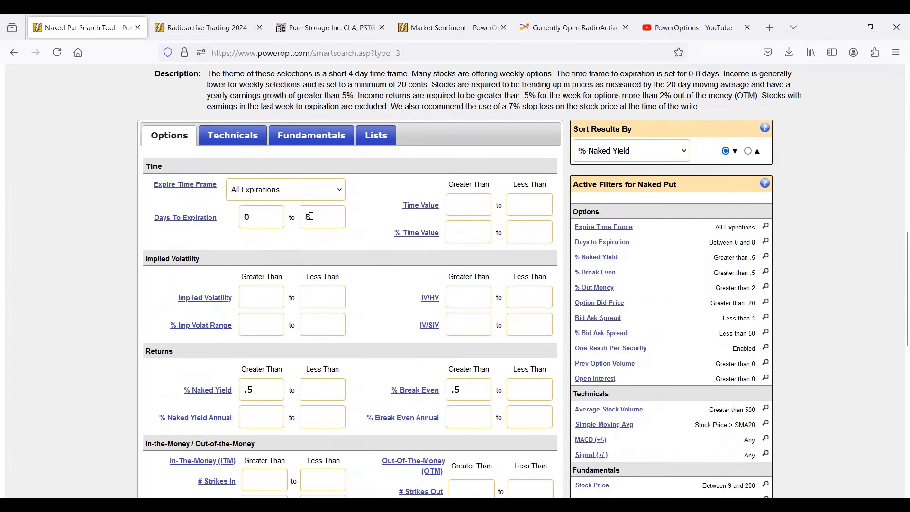
click(426, 302)
scroll(426, 306, down, 2)
scroll(426, 308, down, 1)
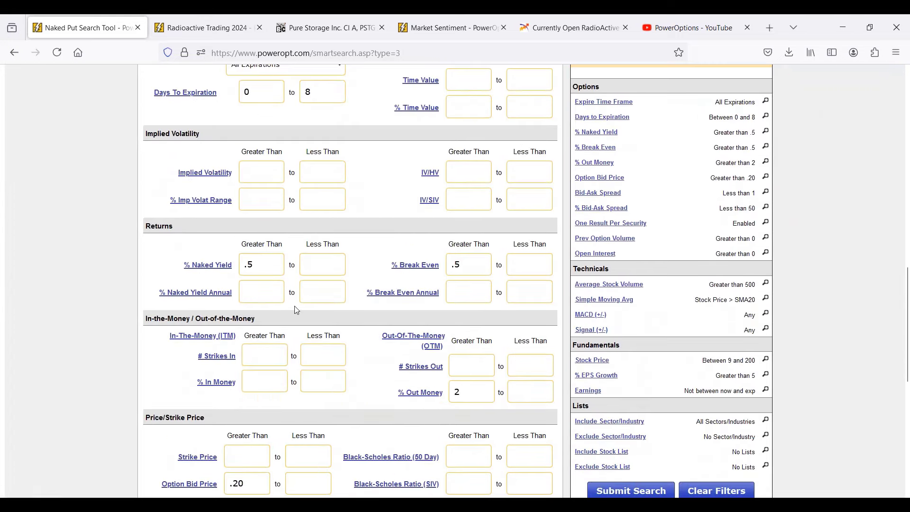
scroll(297, 310, down, 8)
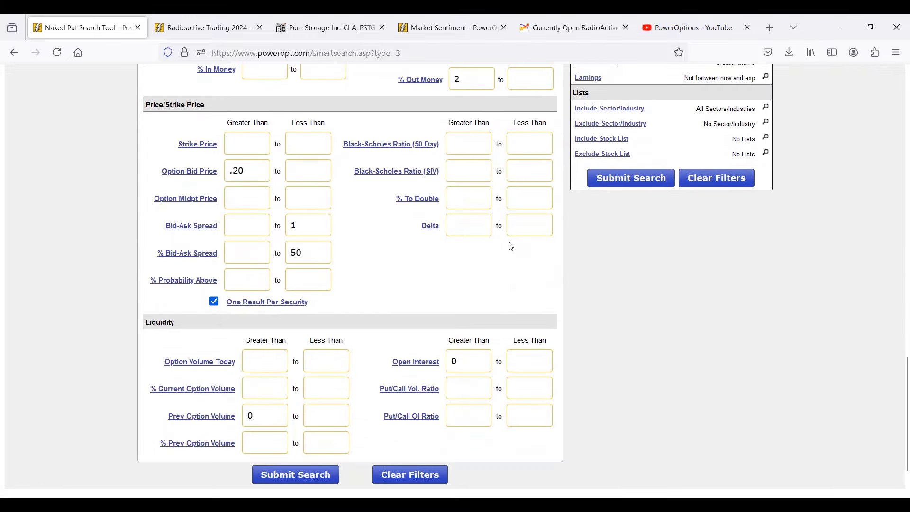
scroll(510, 246, up, 7)
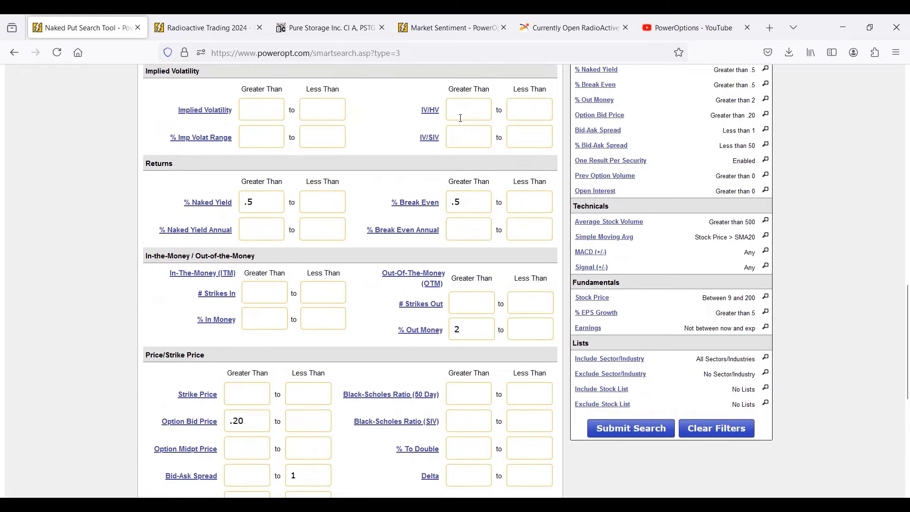
scroll(523, 238, up, 12)
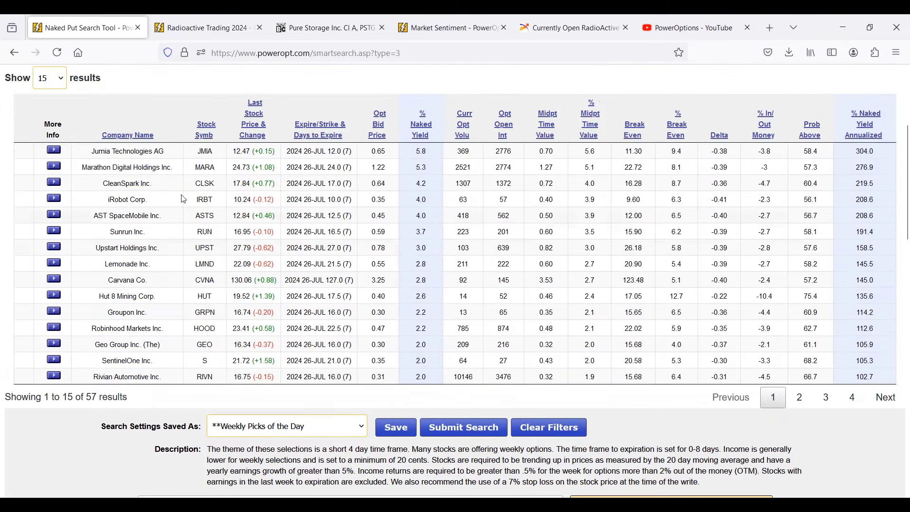
drag(99, 155, 176, 160)
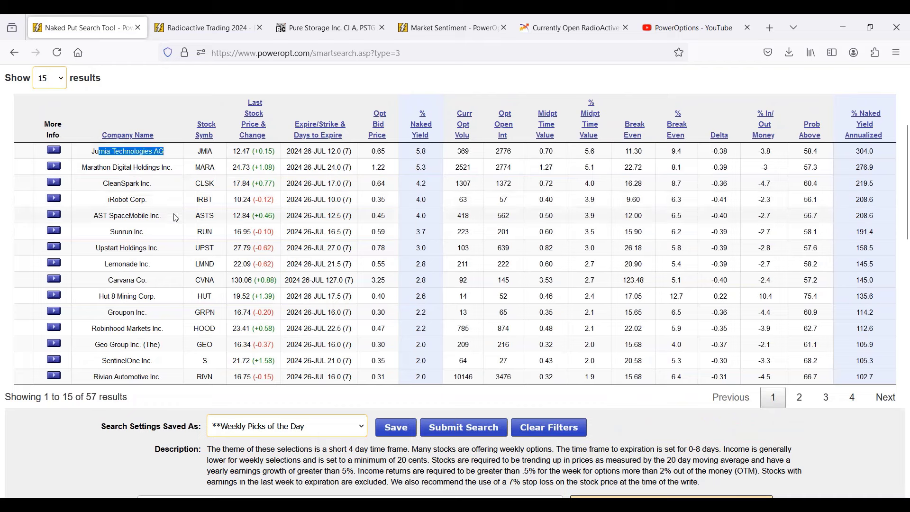
drag(96, 184, 183, 190)
drag(94, 216, 175, 216)
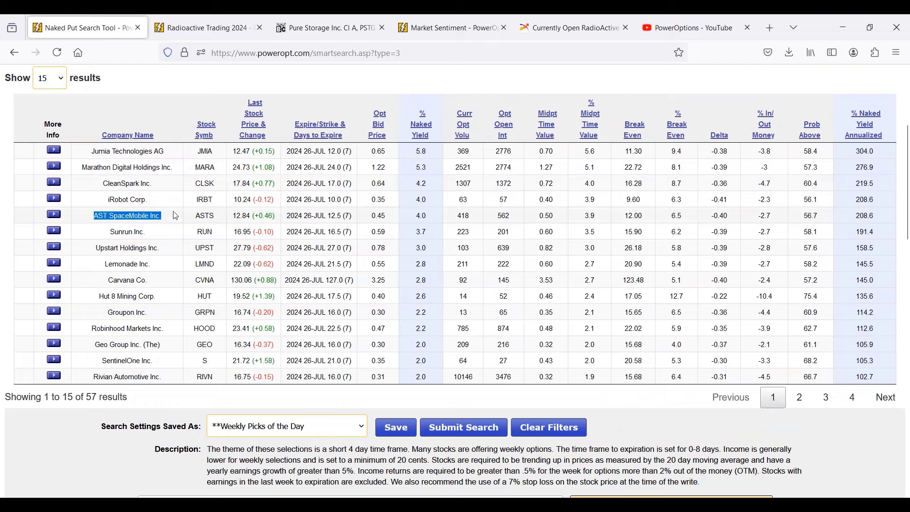
drag(95, 345, 173, 351)
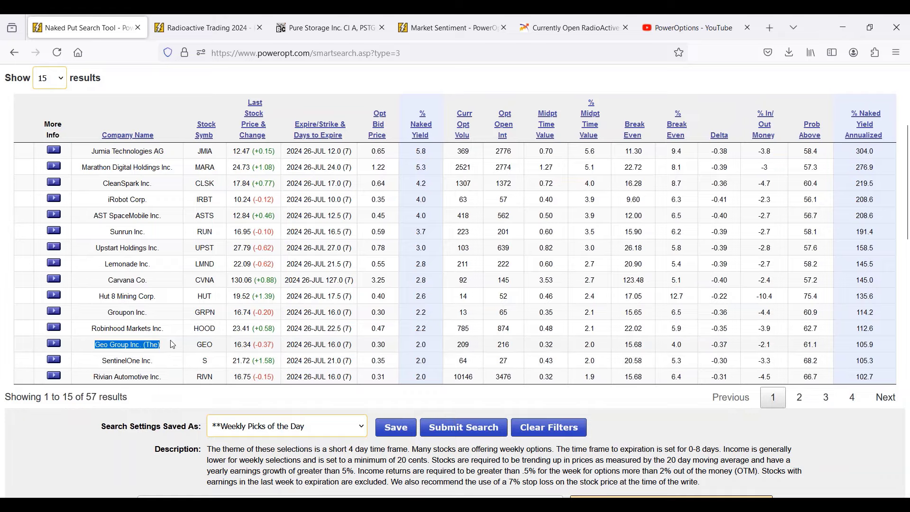
scroll(173, 357, down, 3)
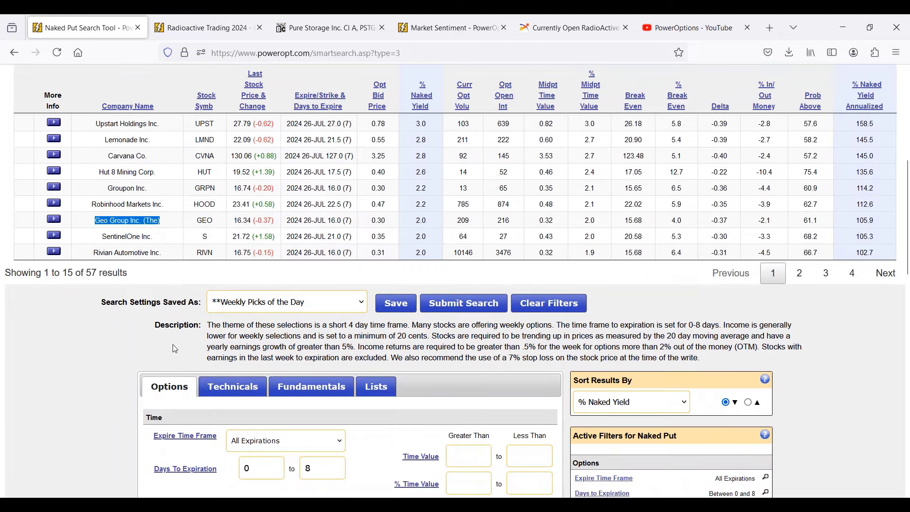
scroll(175, 349, down, 9)
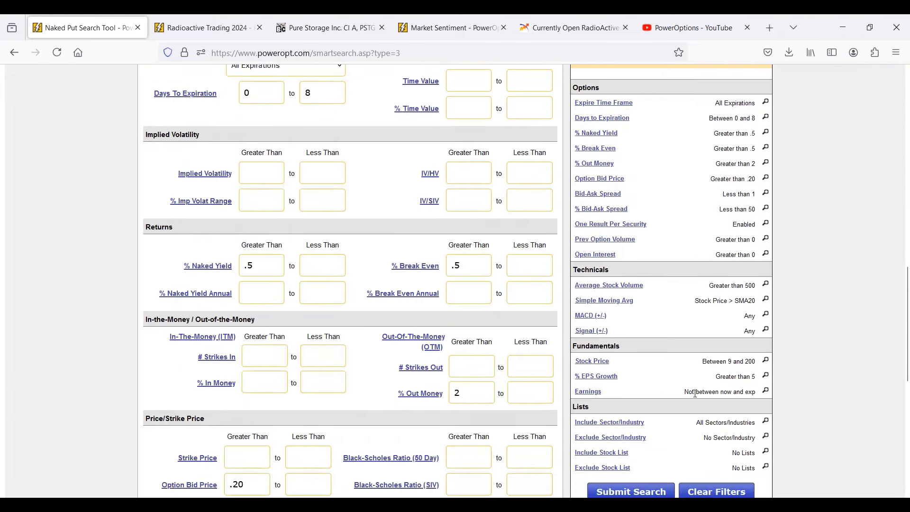
drag(694, 391, 756, 391)
scroll(656, 391, up, 15)
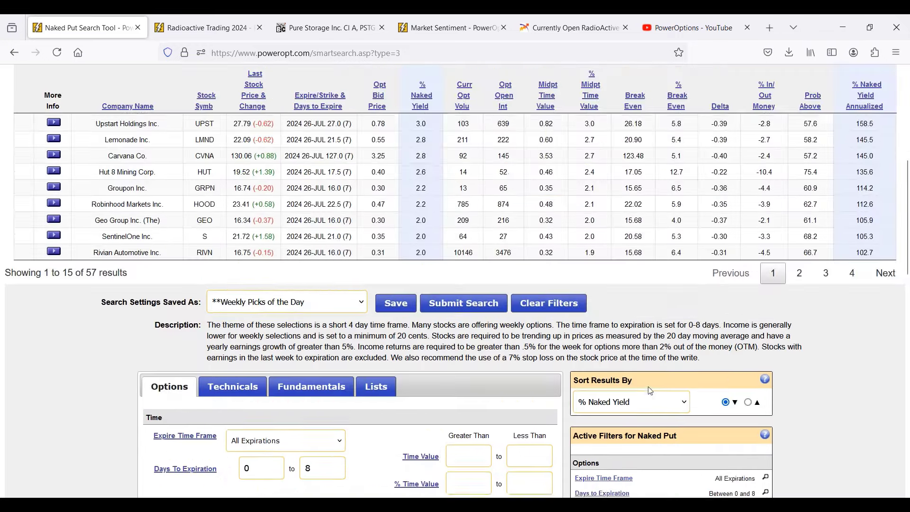
scroll(30, 286, up, 2)
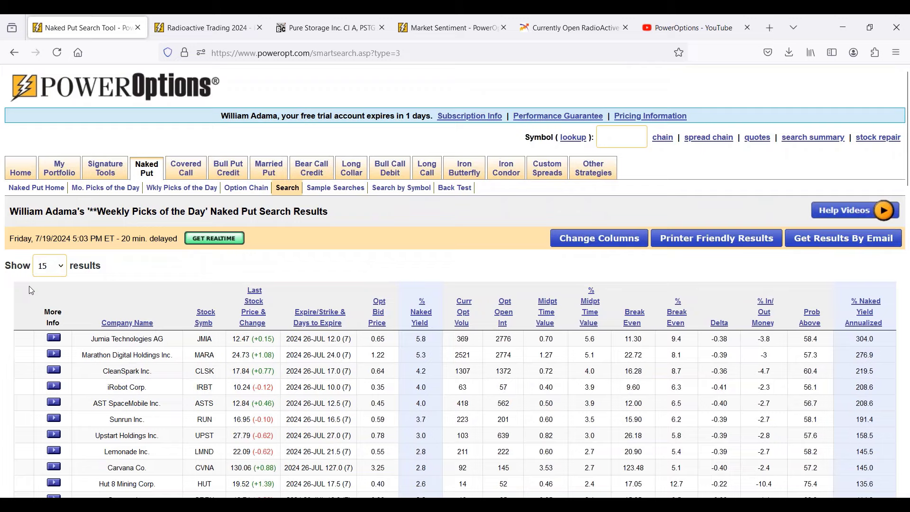
click(181, 189)
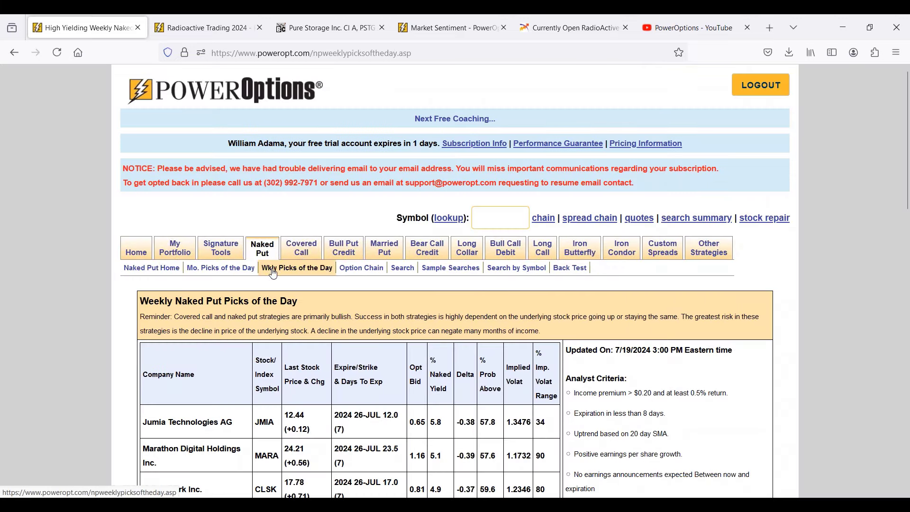
scroll(273, 269, down, 3)
scroll(587, 277, down, 3)
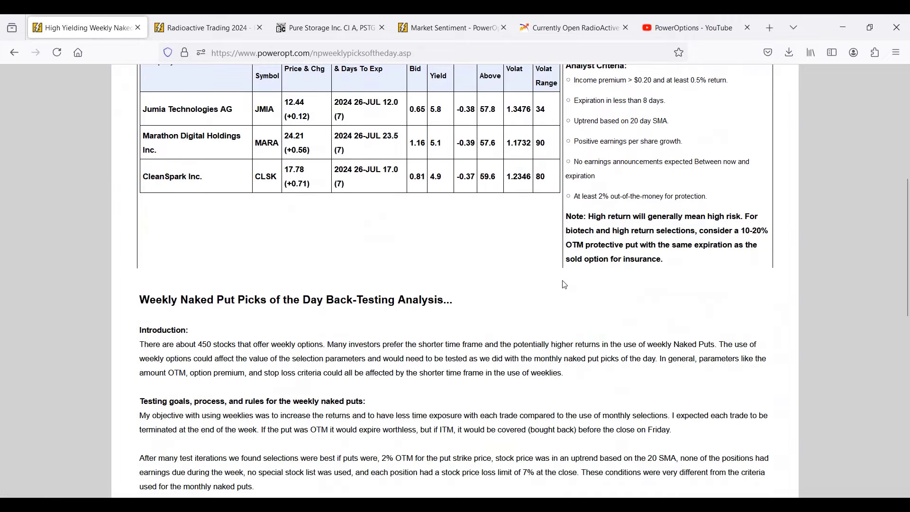
scroll(564, 282, down, 4)
scroll(434, 199, down, 5)
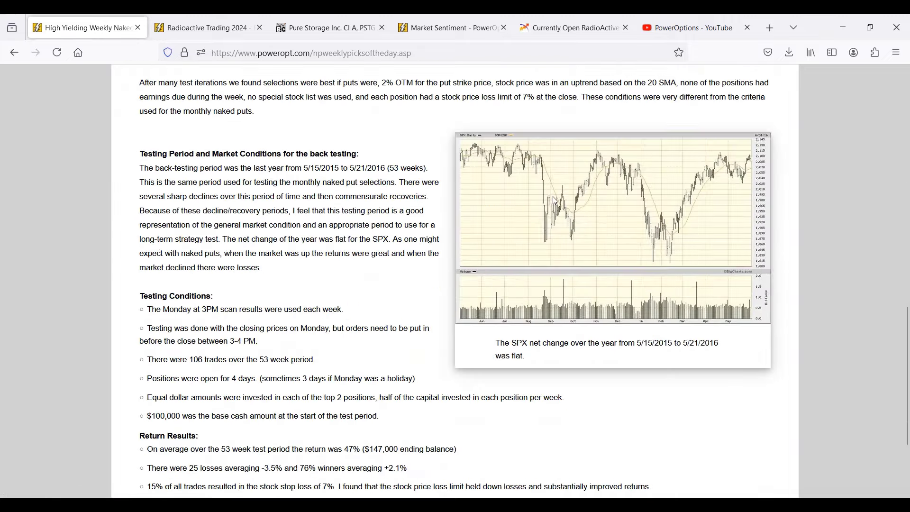
scroll(426, 206, down, 3)
scroll(427, 206, up, 3)
scroll(729, 216, down, 3)
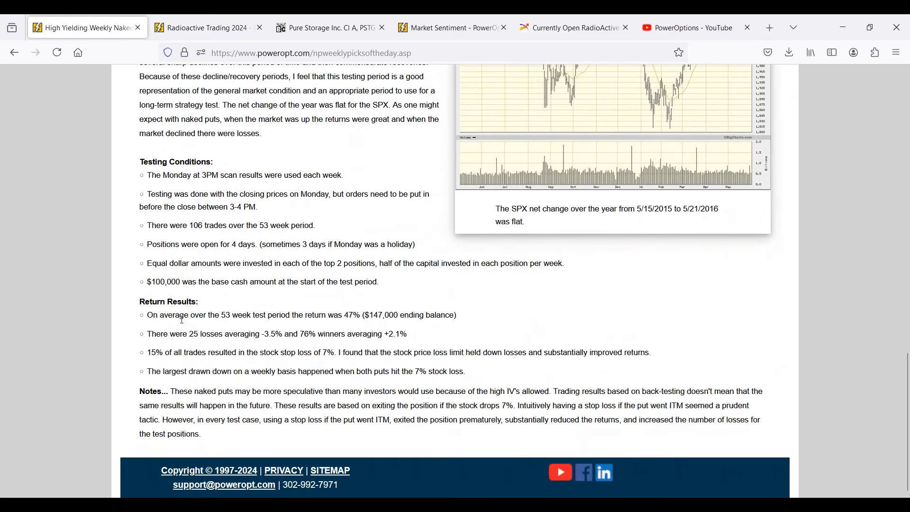
drag(130, 323, 303, 374)
click(481, 357)
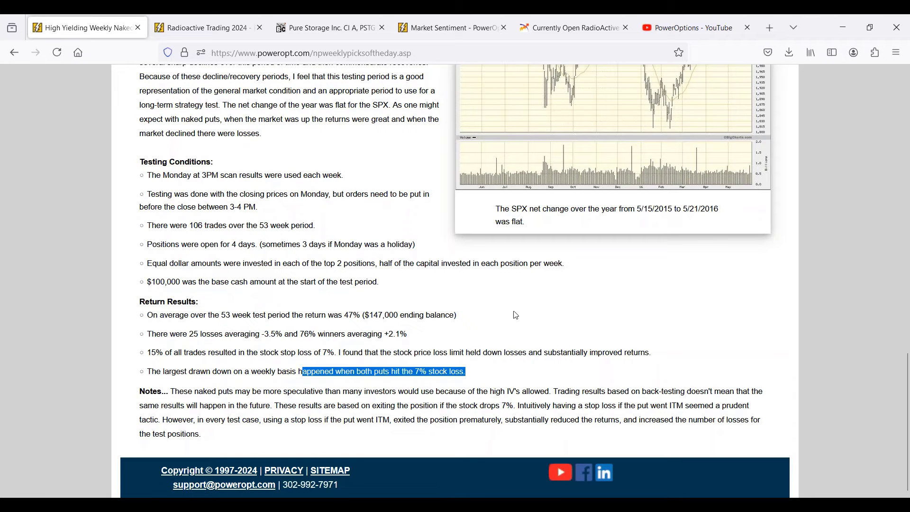
scroll(512, 315, up, 7)
scroll(424, 311, up, 7)
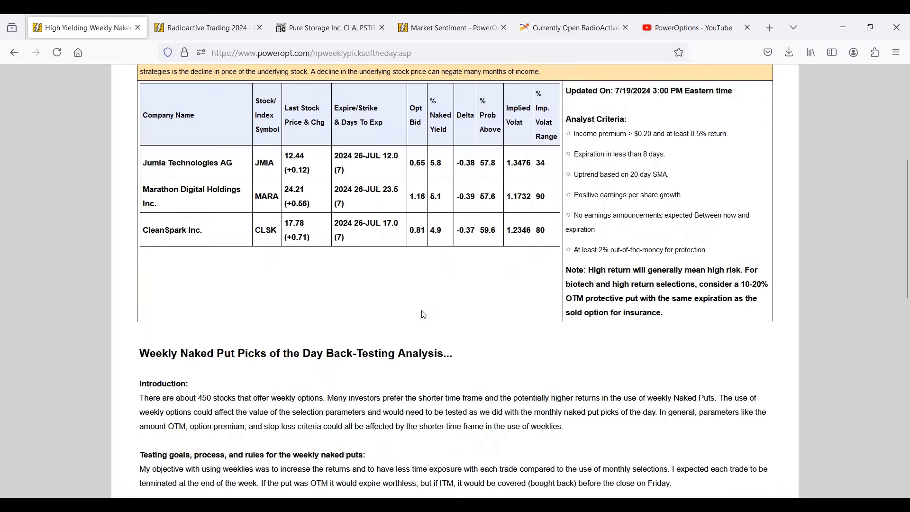
scroll(424, 314, up, 1)
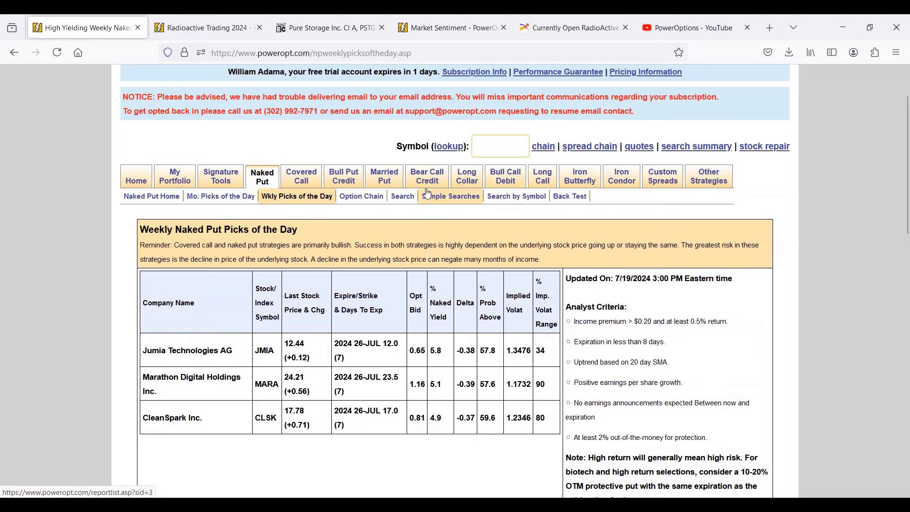
click(405, 201)
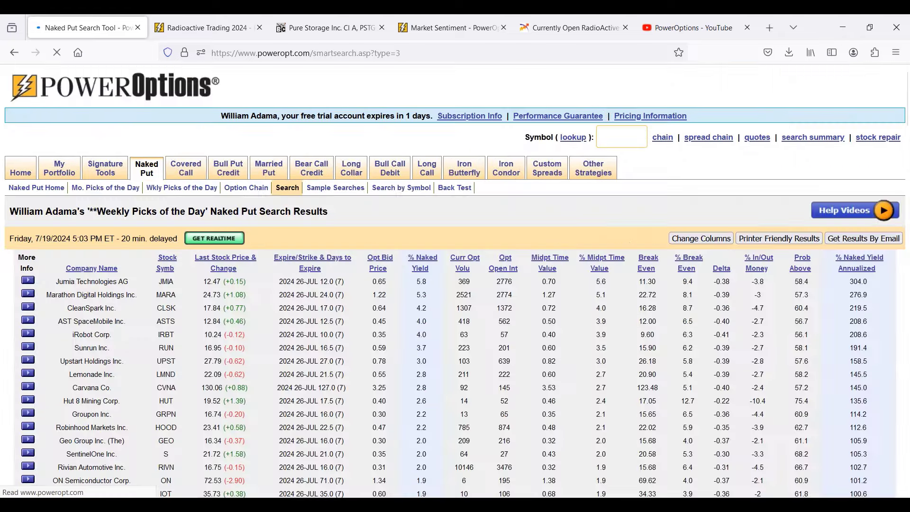
scroll(282, 308, down, 5)
scroll(282, 308, down, 8)
scroll(712, 327, down, 1)
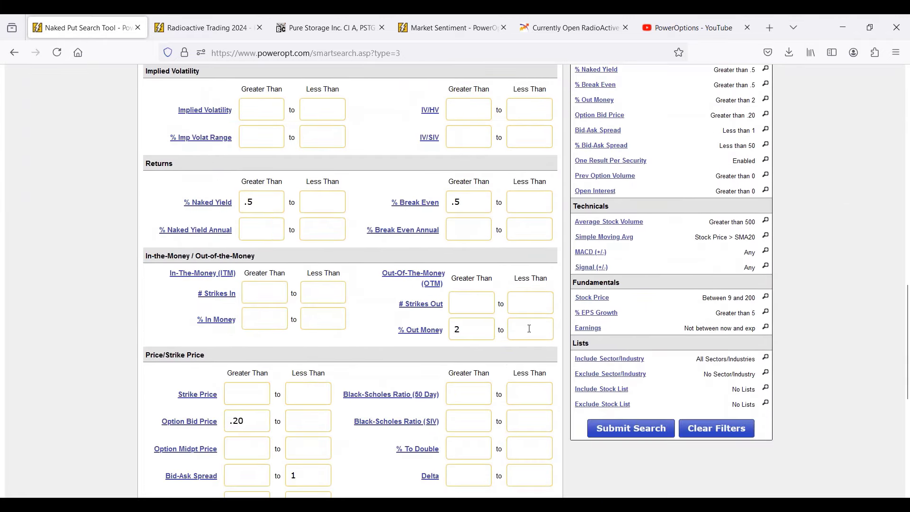
scroll(529, 328, up, 4)
scroll(714, 352, down, 1)
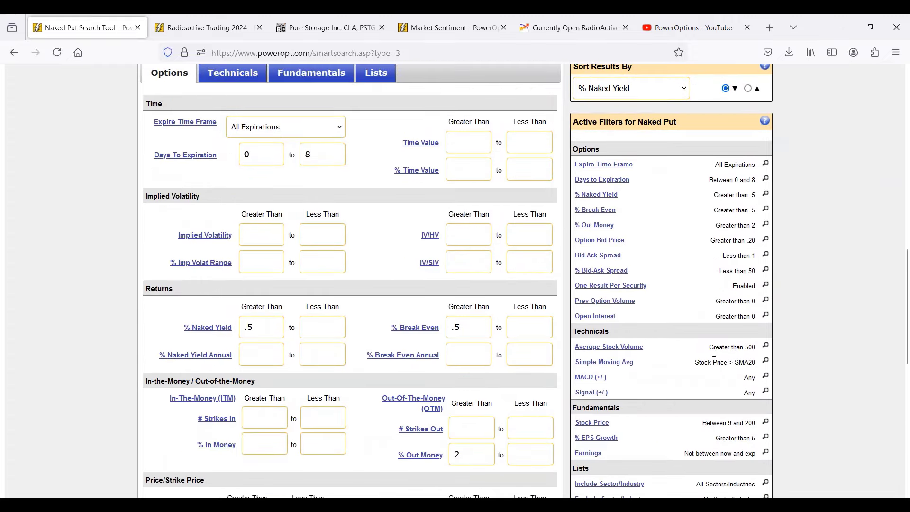
drag(701, 423, 758, 423)
drag(709, 349, 756, 349)
click(251, 76)
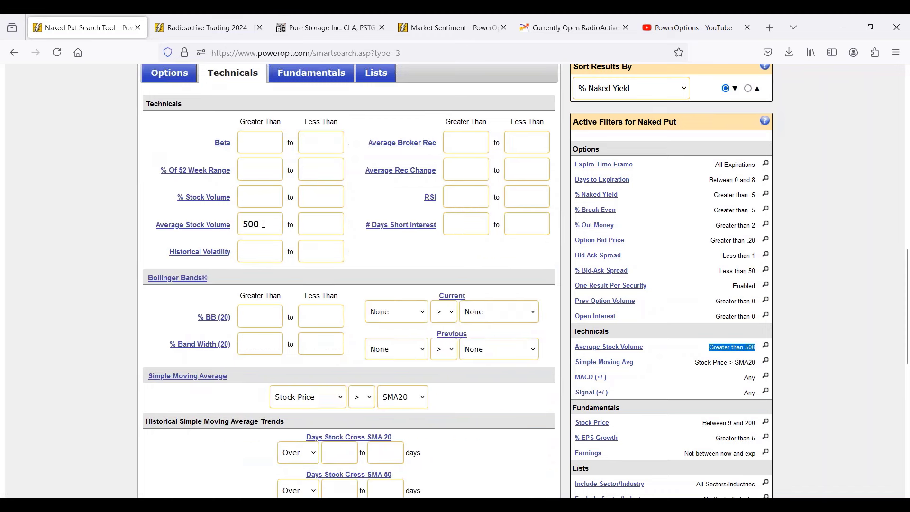
click(197, 227)
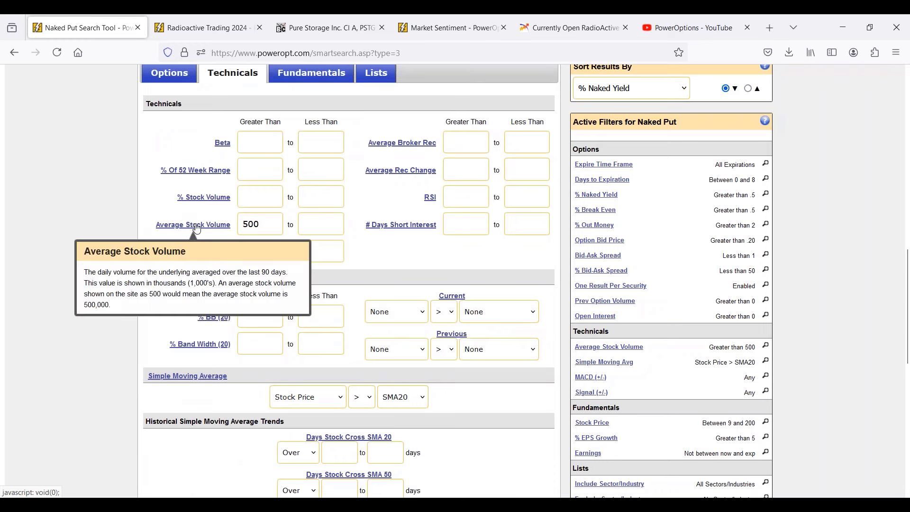
double_click(251, 224)
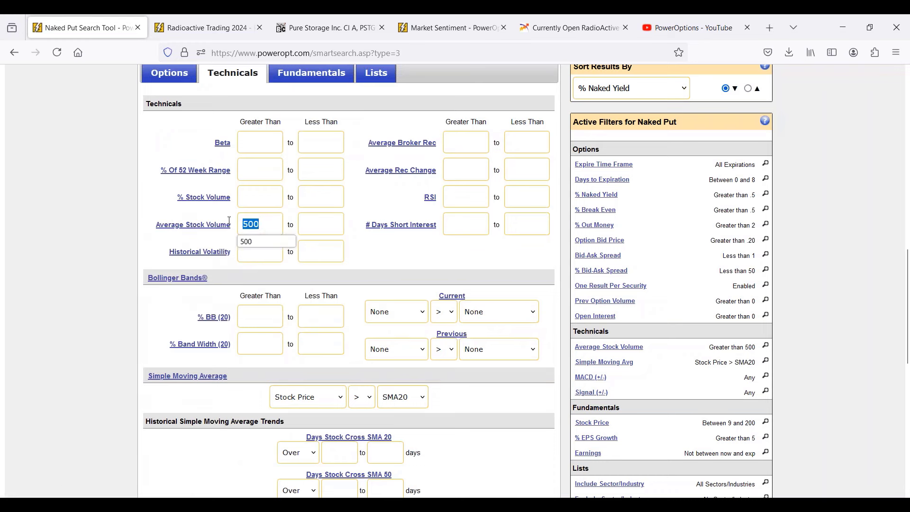
key(BackSpace)
text(1000)
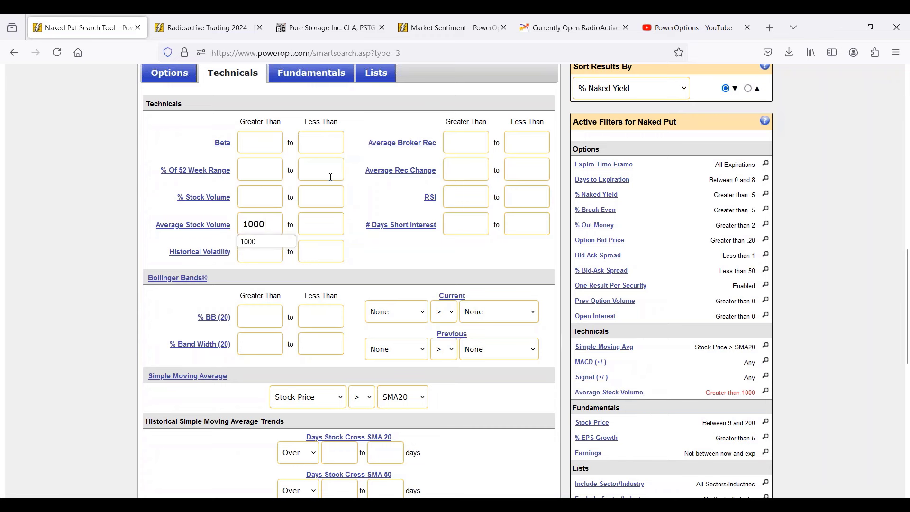
scroll(387, 397, up, 3)
click(463, 114)
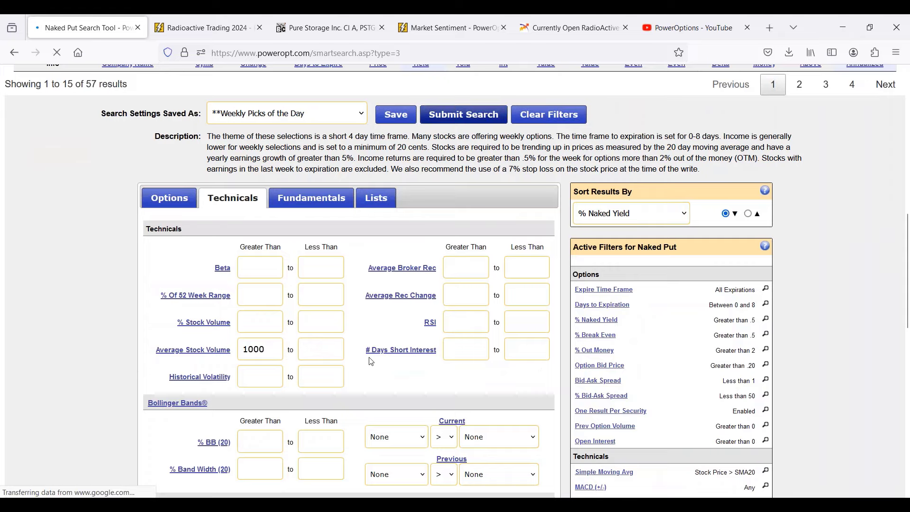
scroll(372, 361, down, 3)
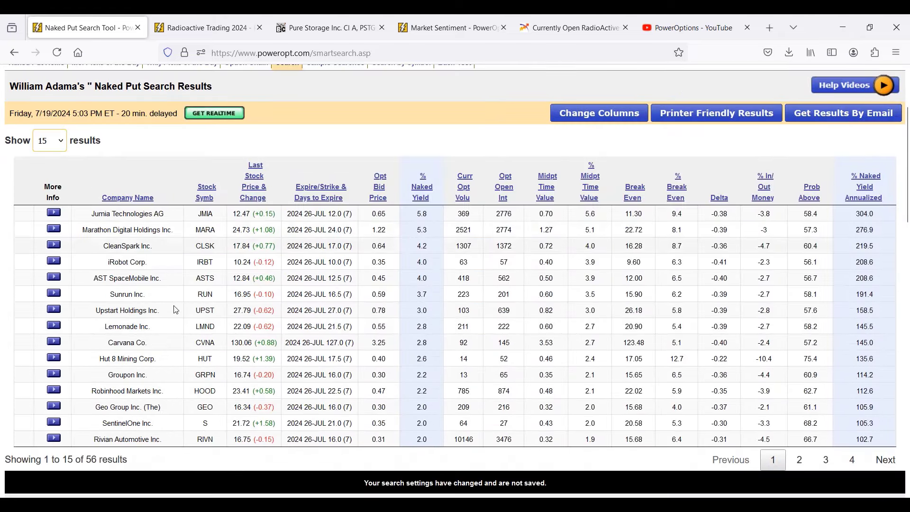
scroll(173, 392, down, 2)
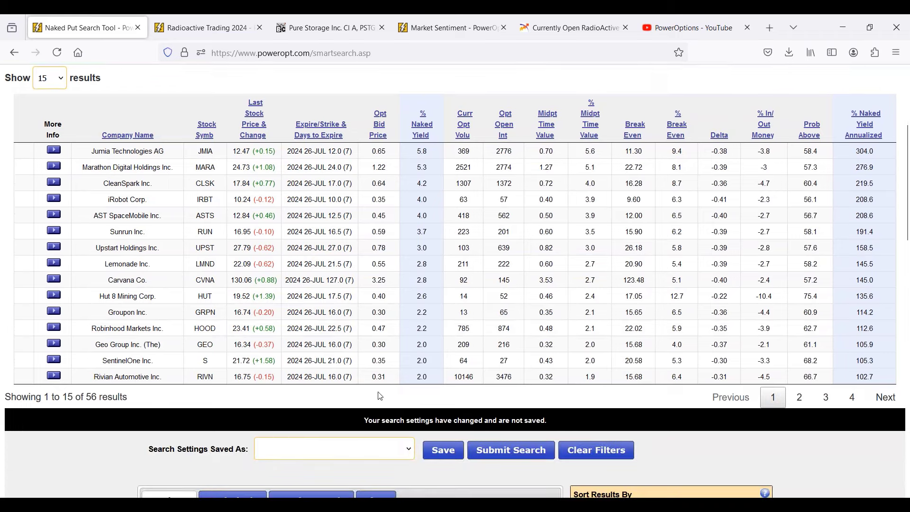
scroll(379, 396, down, 5)
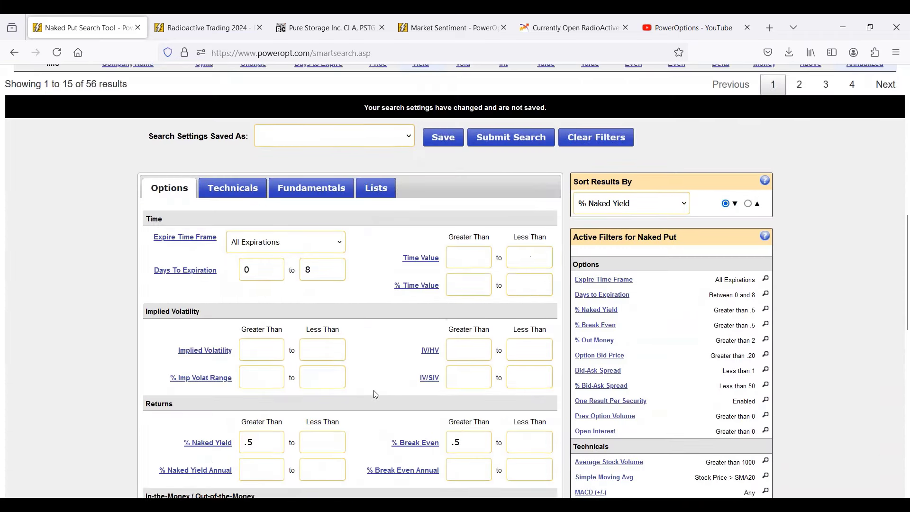
scroll(376, 395, down, 3)
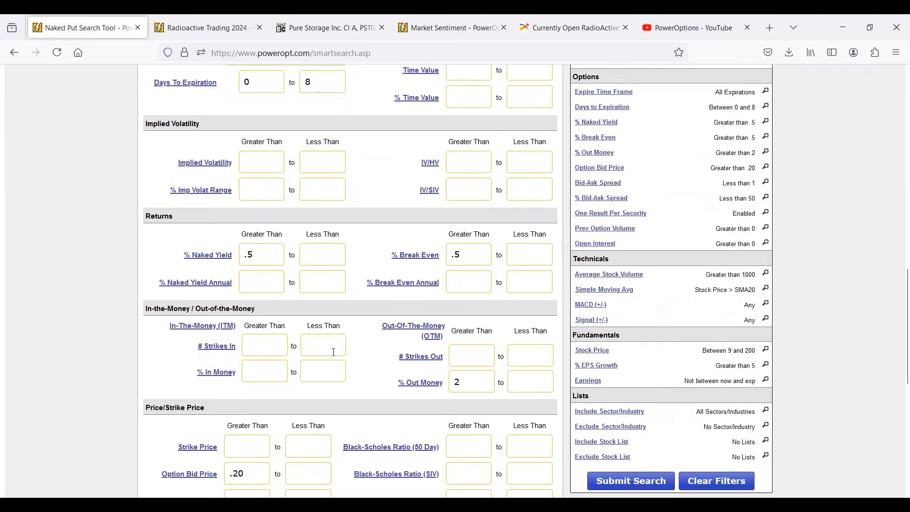
scroll(317, 85, down, 3)
scroll(239, 422, down, 1)
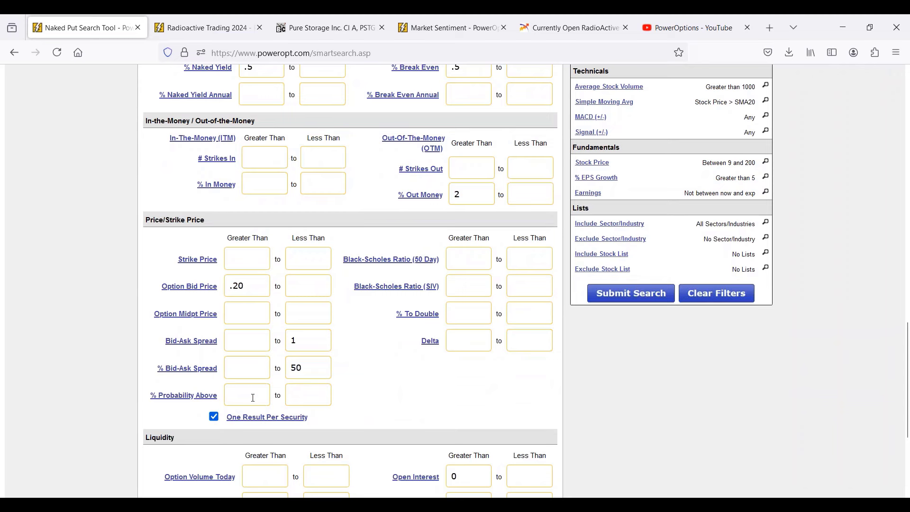
scroll(254, 398, up, 5)
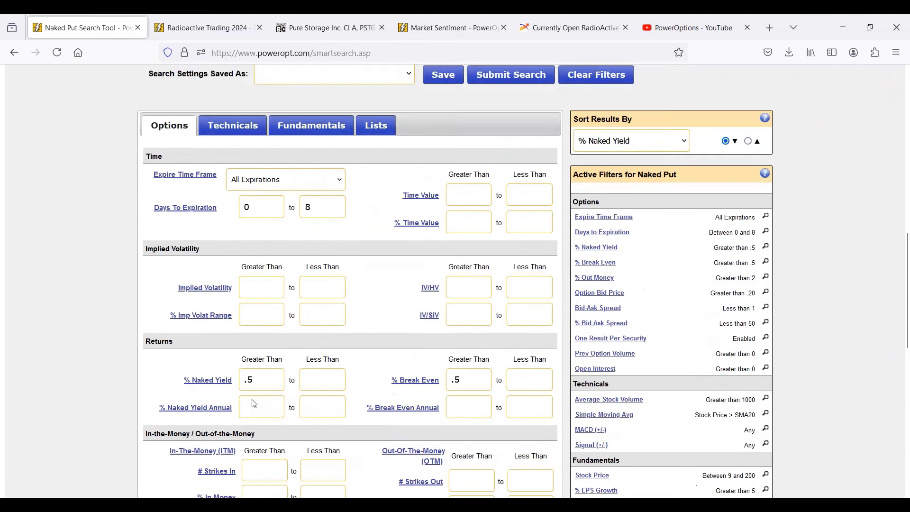
scroll(253, 403, up, 10)
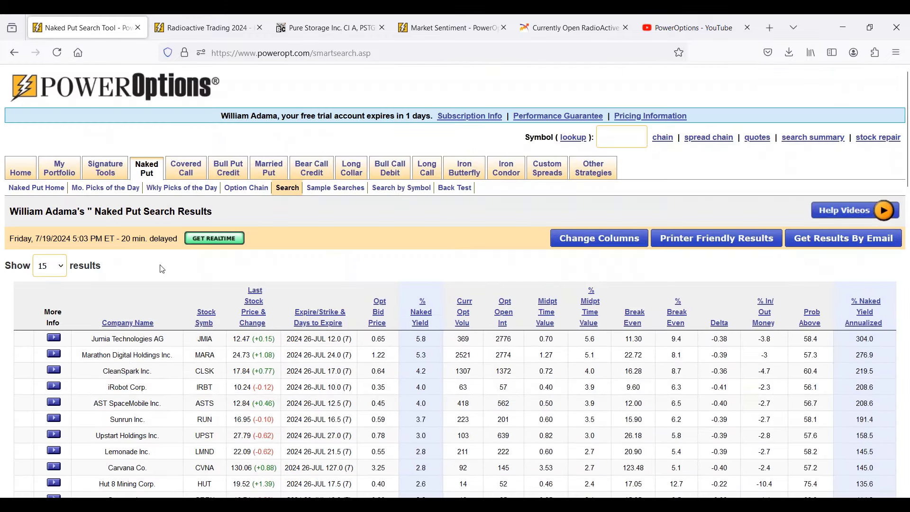
click(205, 190)
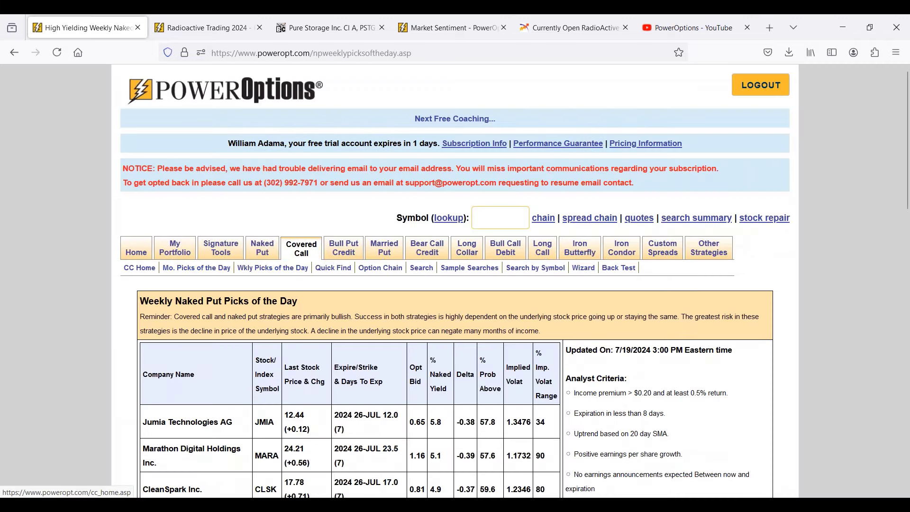
mouse_move(333, 251)
click(328, 273)
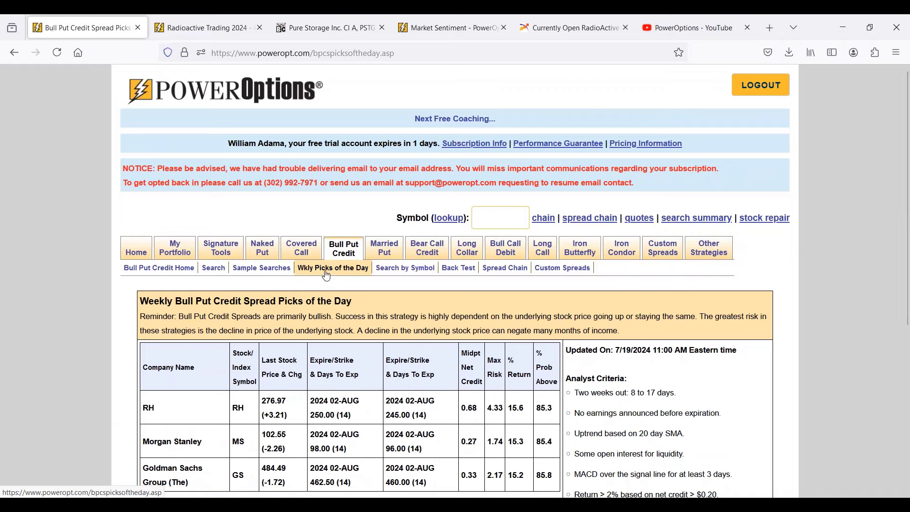
scroll(344, 272, down, 3)
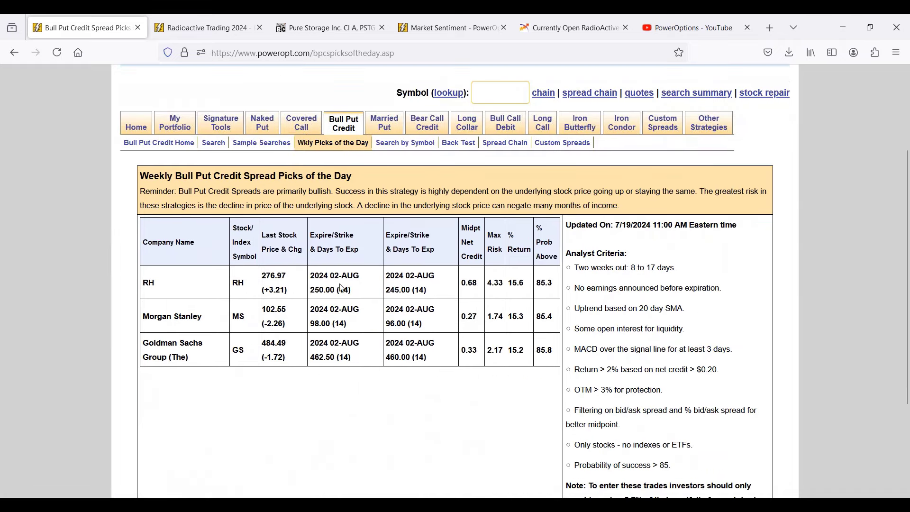
drag(338, 290, 359, 292)
drag(330, 324, 355, 324)
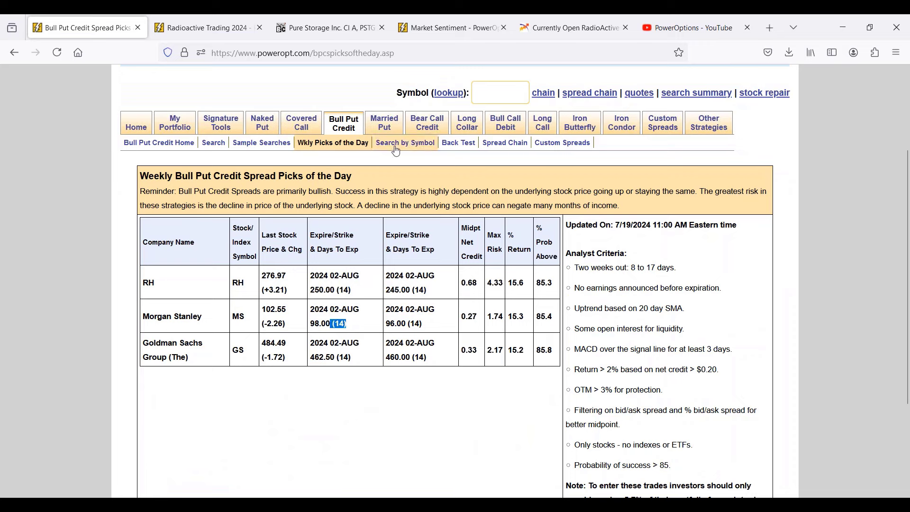
click(213, 144)
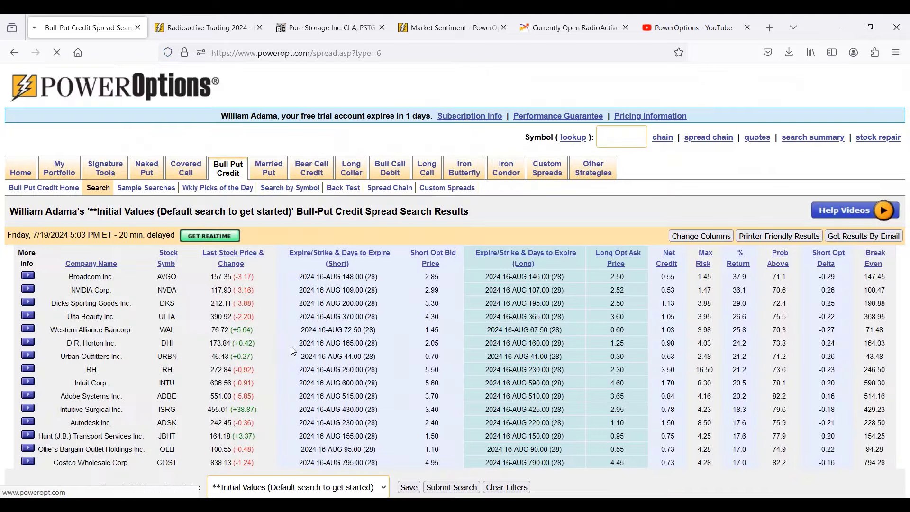
scroll(377, 165, down, 4)
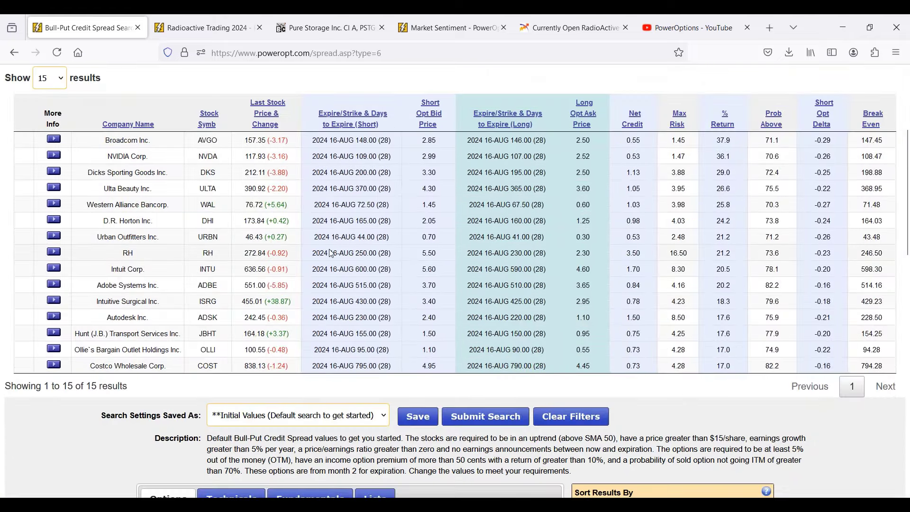
scroll(331, 253, down, 1)
click(327, 353)
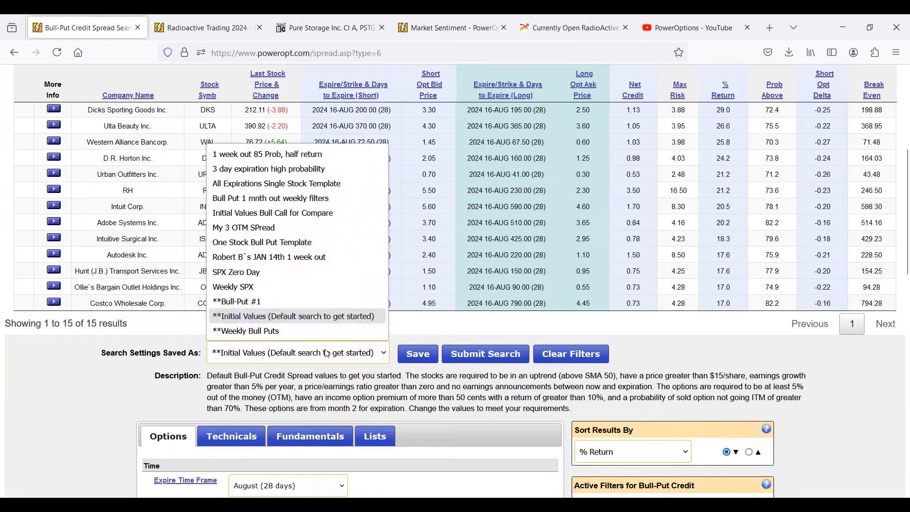
click(307, 332)
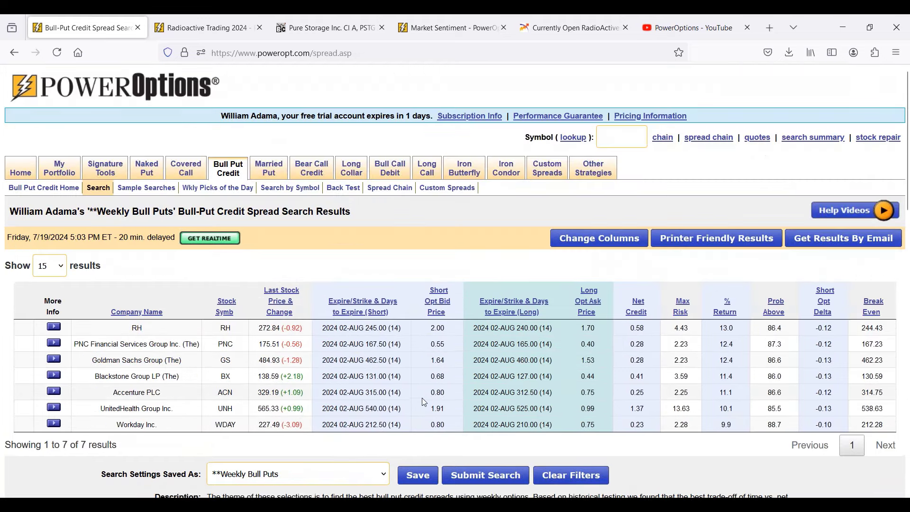
scroll(425, 402, down, 1)
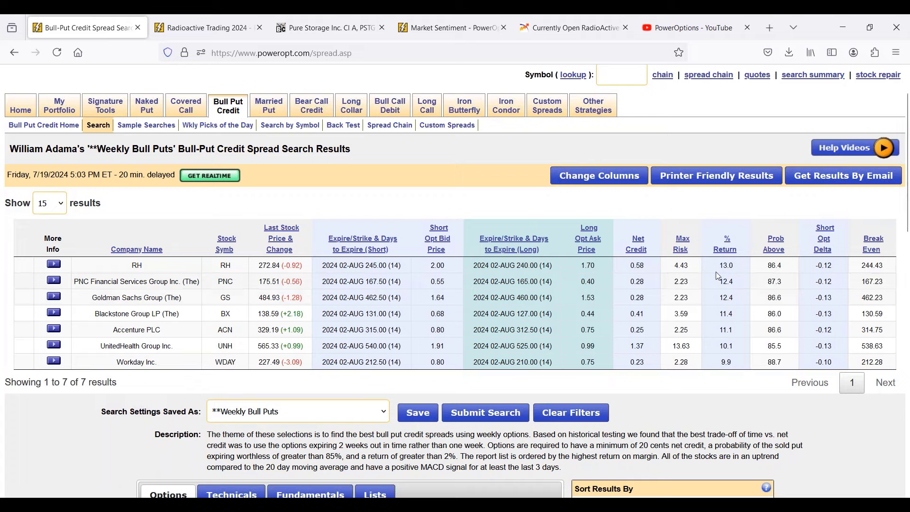
drag(737, 274, 755, 354)
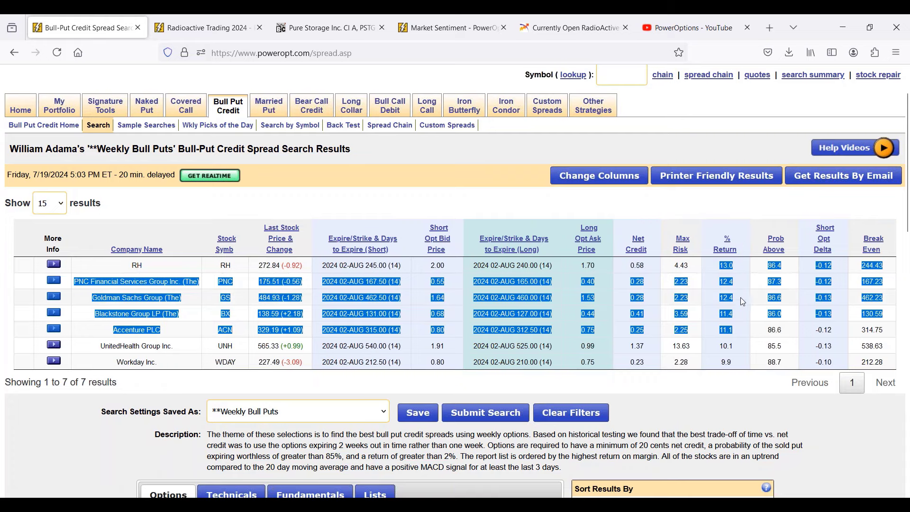
click(721, 332)
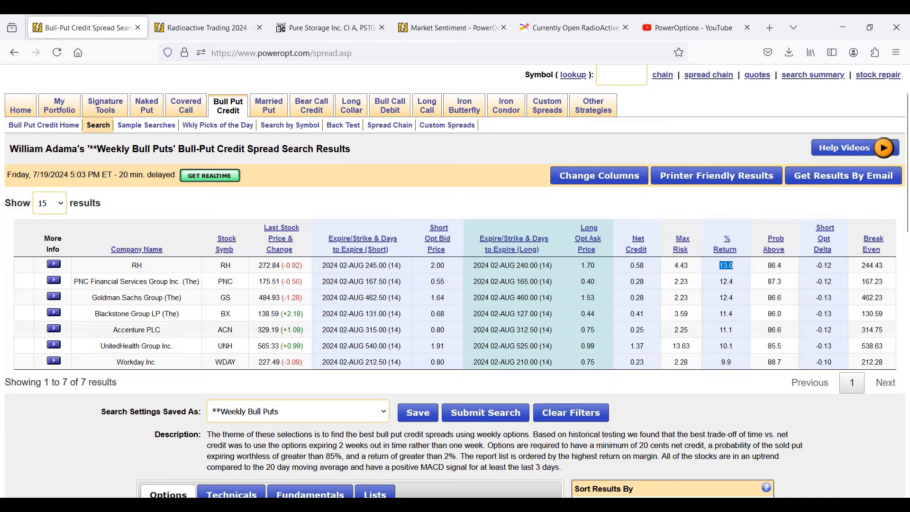
drag(520, 266, 568, 269)
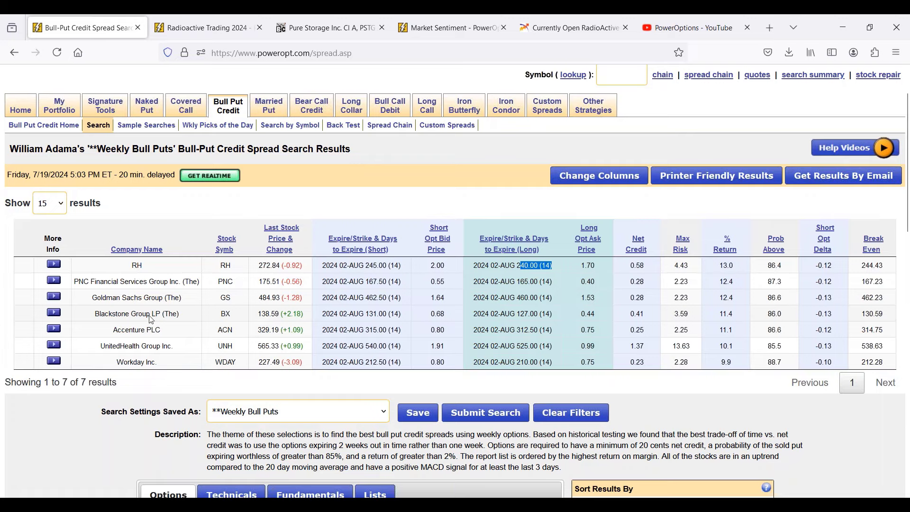
click(29, 109)
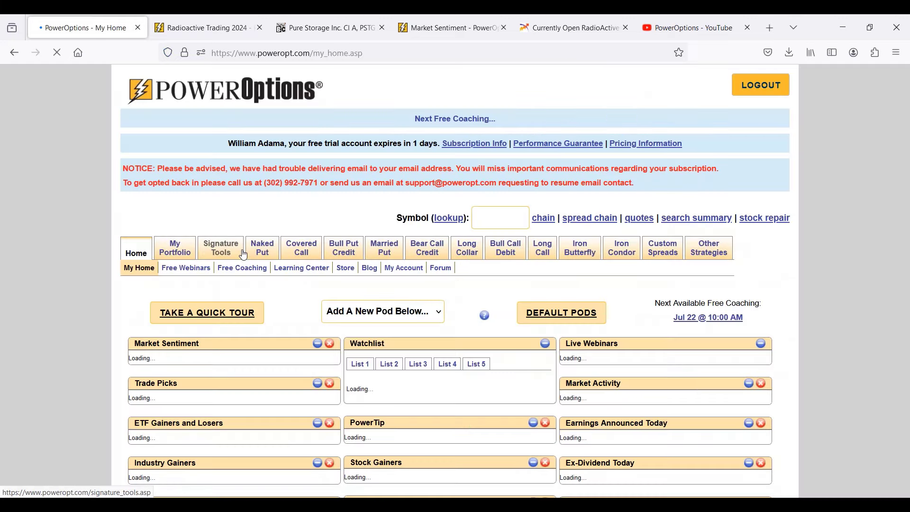
mouse_move(244, 256)
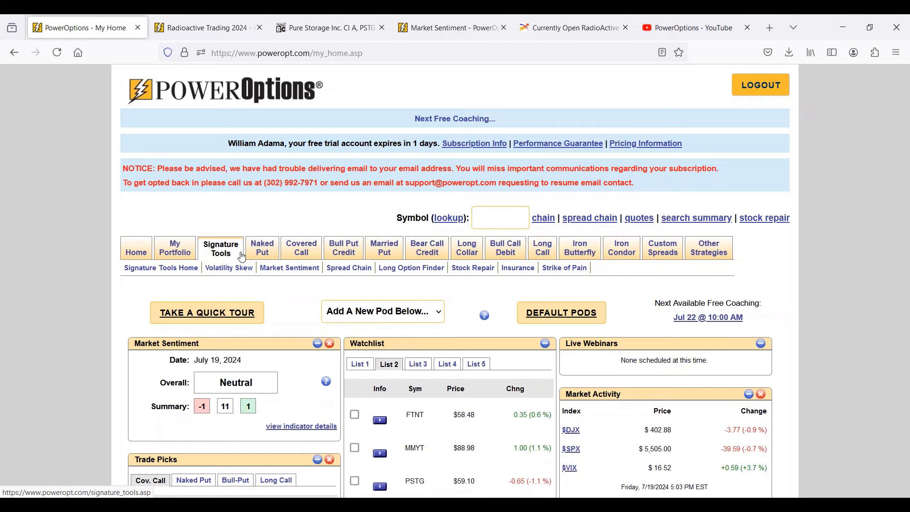
scroll(365, 245, down, 3)
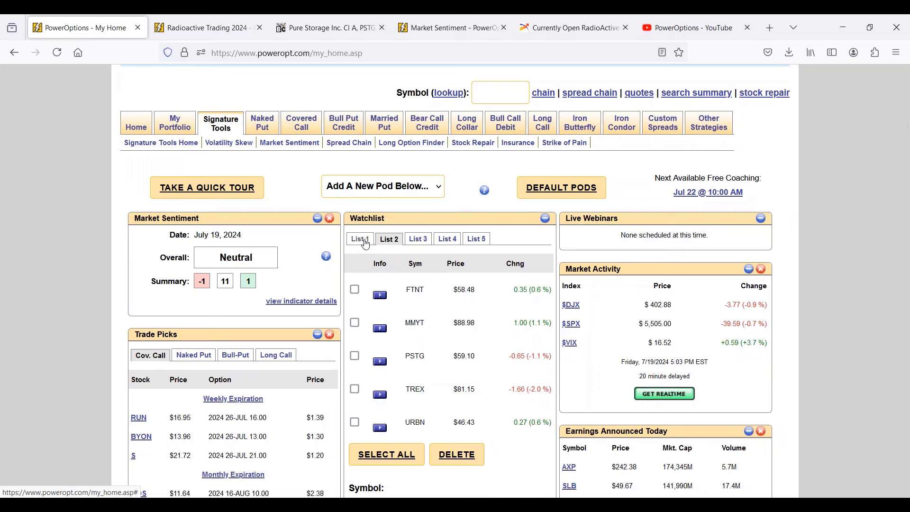
drag(240, 257, 260, 264)
click(313, 302)
scroll(251, 223, down, 2)
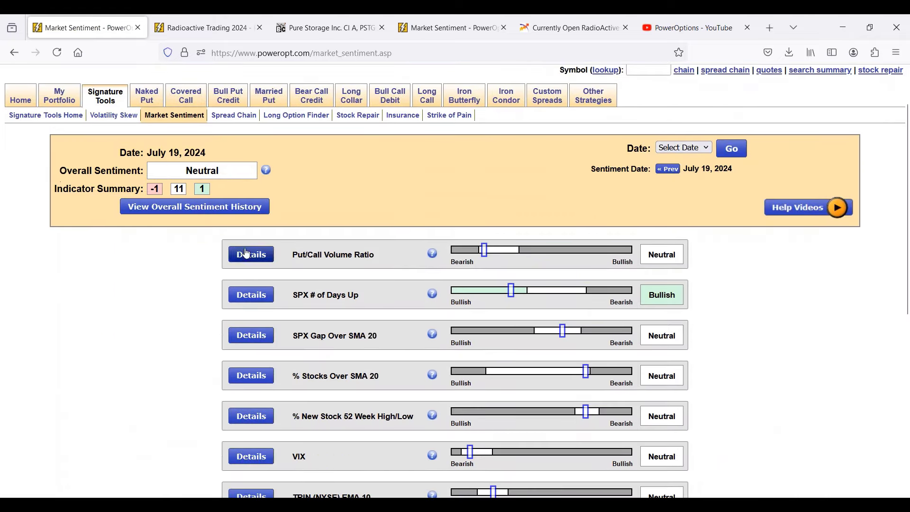
click(249, 213)
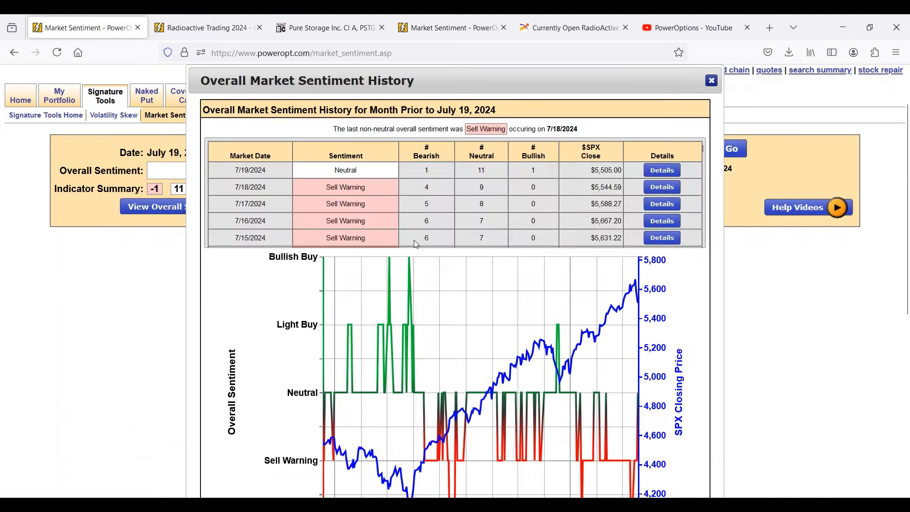
scroll(384, 235, down, 2)
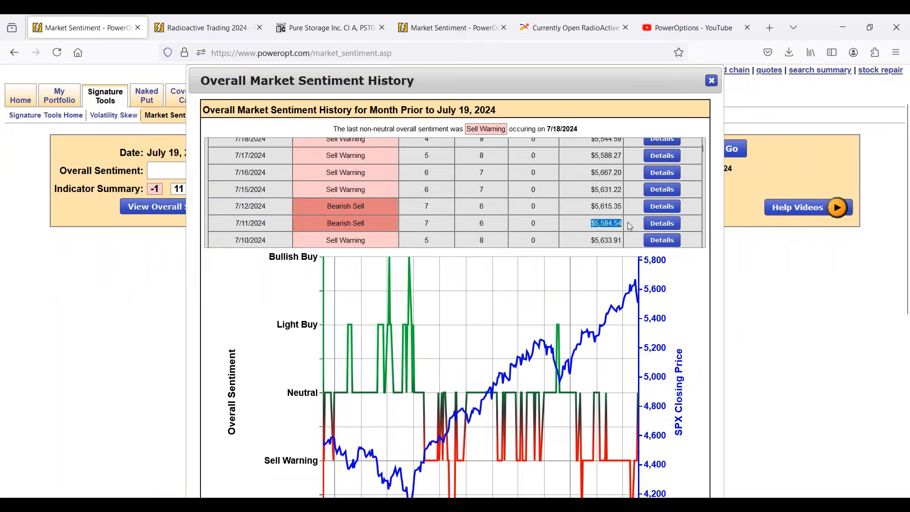
drag(590, 242, 620, 241)
scroll(584, 227, up, 3)
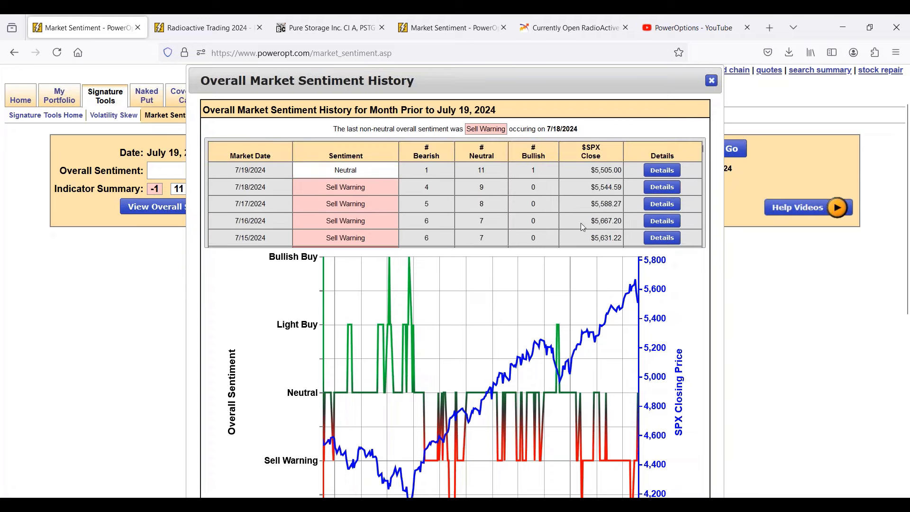
drag(584, 171, 622, 170)
scroll(595, 205, up, 2)
scroll(594, 205, down, 2)
scroll(523, 232, down, 3)
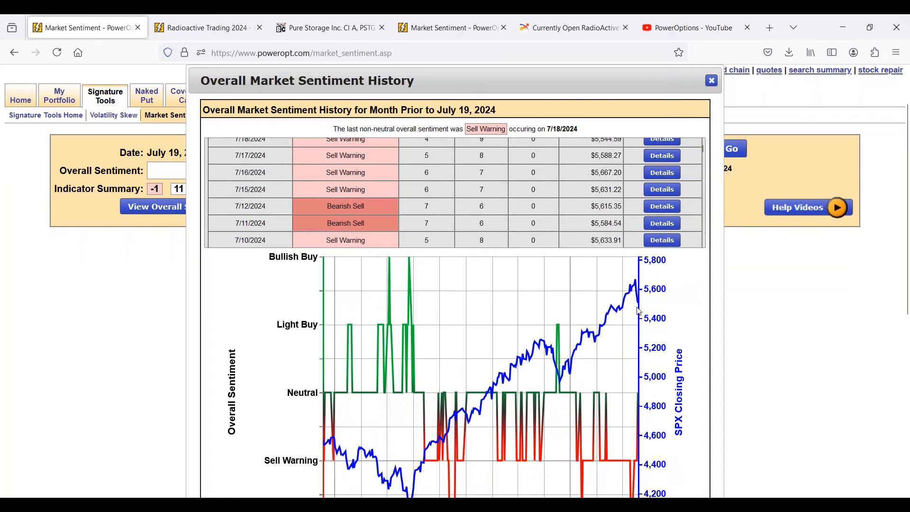
scroll(412, 279, up, 2)
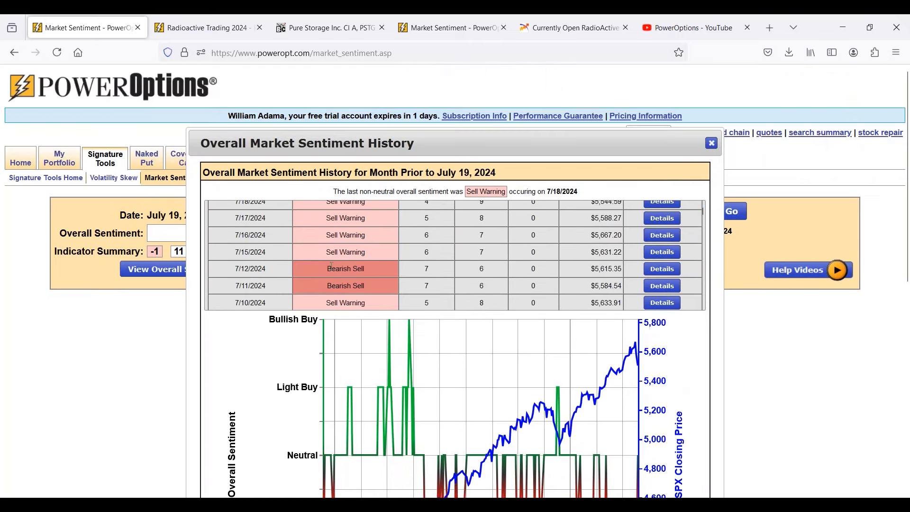
drag(331, 274, 392, 280)
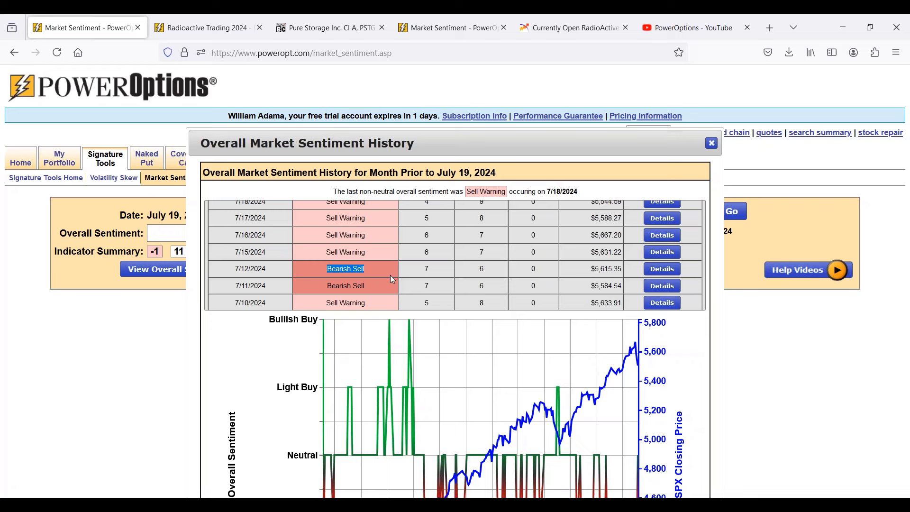
scroll(446, 276, up, 2)
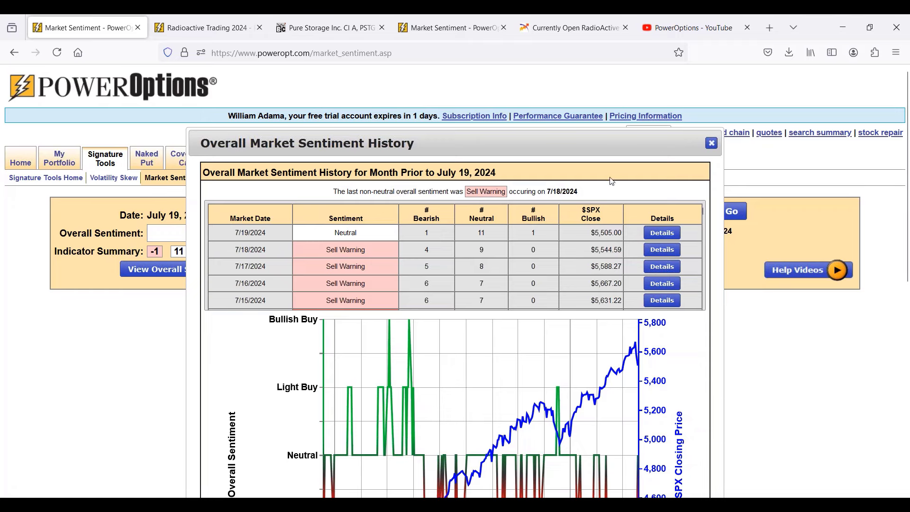
click(713, 144)
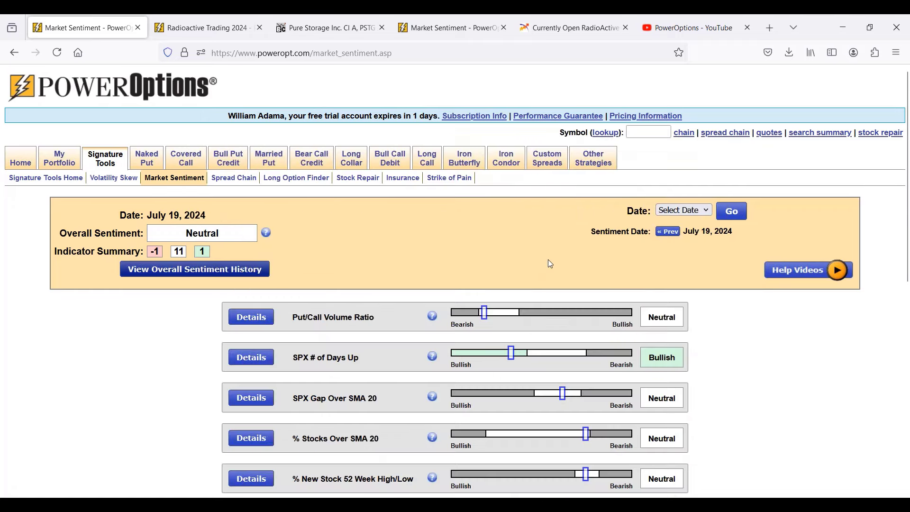
Step: Review the home page's market sentiment and activity pods, then switch to the PowerOptions YouTube tab
click(24, 161)
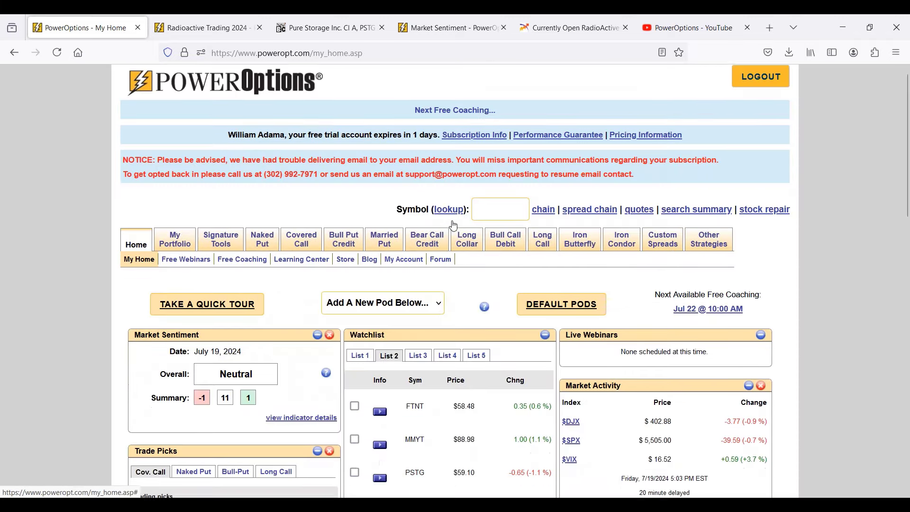
scroll(455, 225, down, 5)
scroll(452, 224, down, 3)
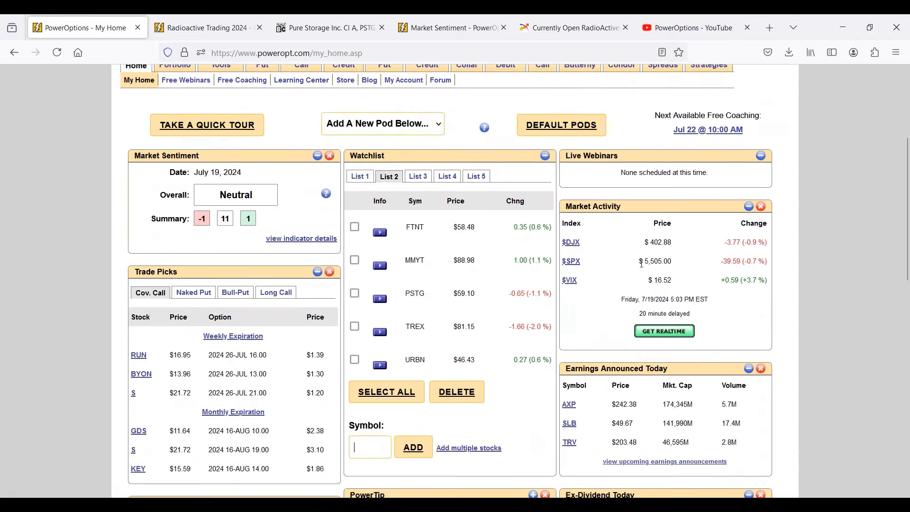
drag(639, 261, 770, 261)
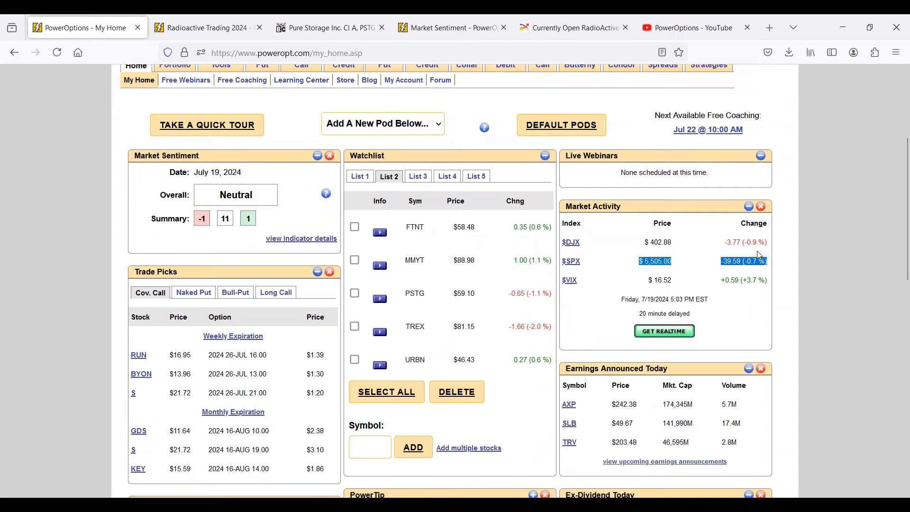
drag(645, 290, 789, 288)
click(788, 288)
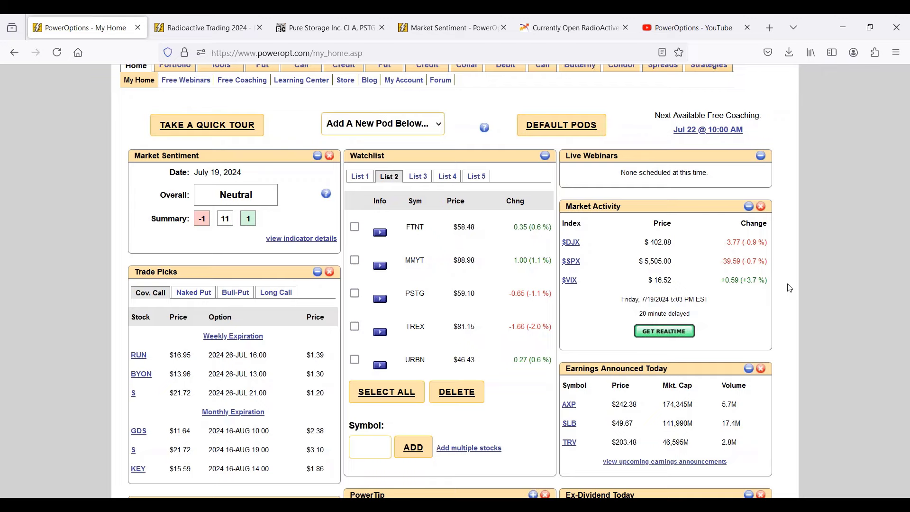
scroll(463, 314, up, 5)
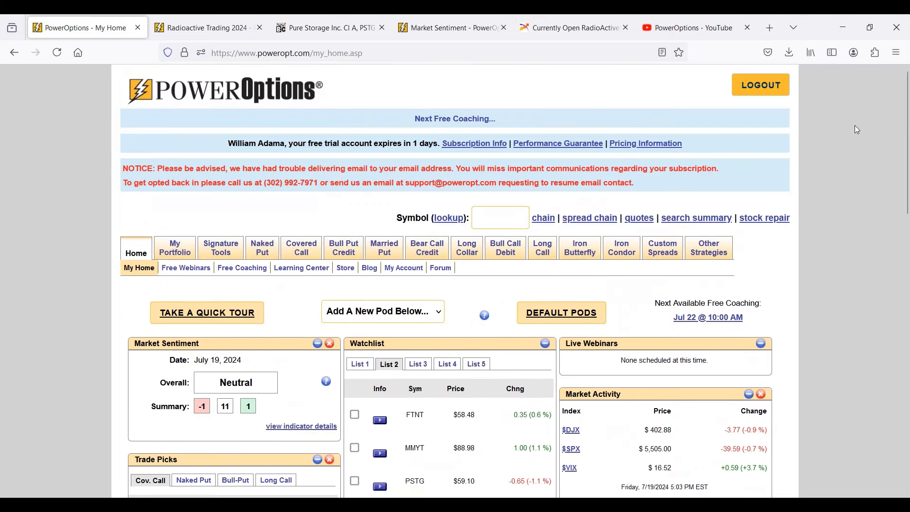
click(691, 27)
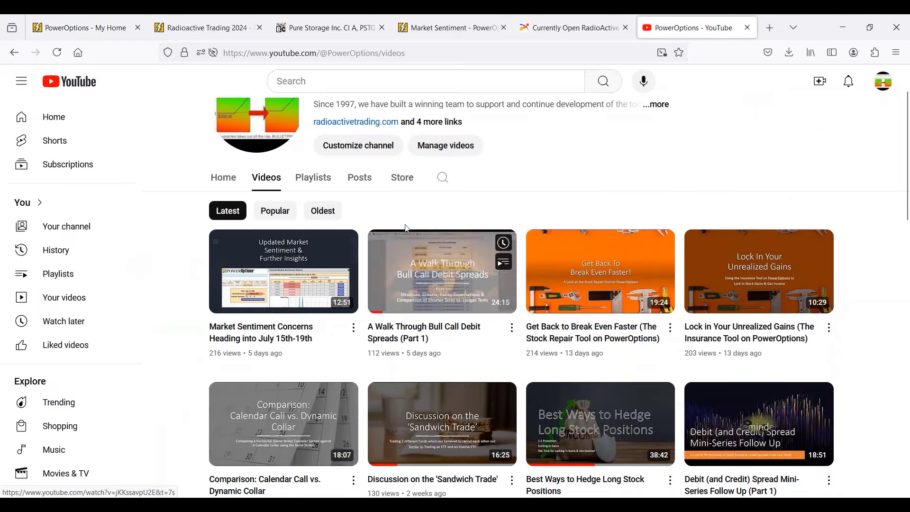
Step: Search the PowerOptions channel's videos for 'Naked Put'
scroll(406, 228, up, 2)
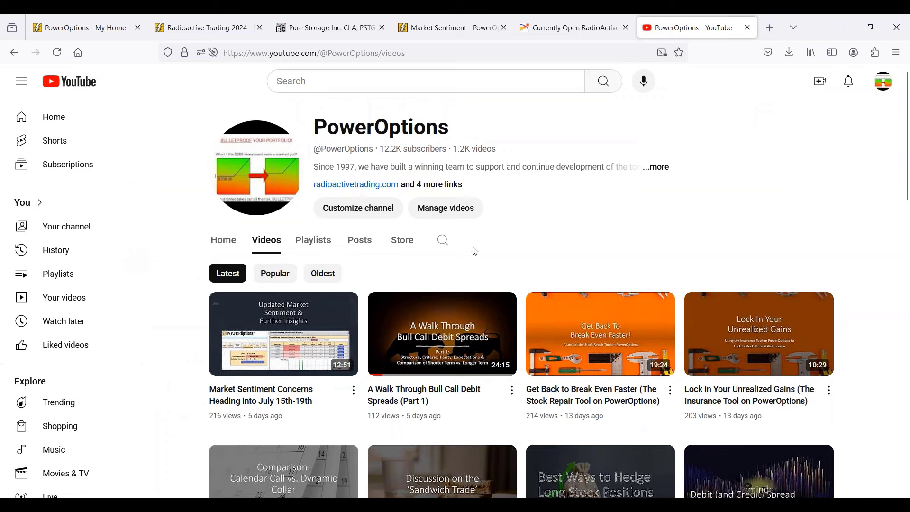
click(443, 242)
text(Naked Put)
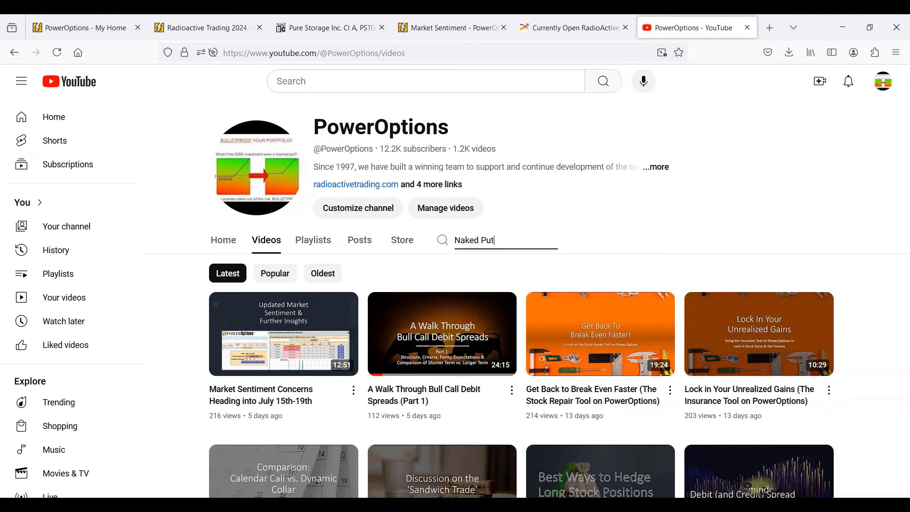
key(Return)
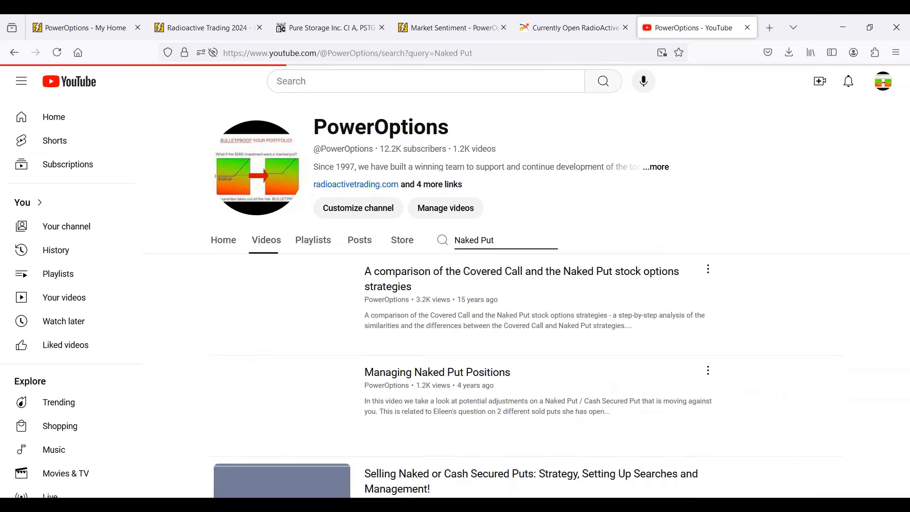
Step: Browse the Naked Put search results, then go to the channel's Playlists page
scroll(590, 279, down, 1)
scroll(590, 279, down, 3)
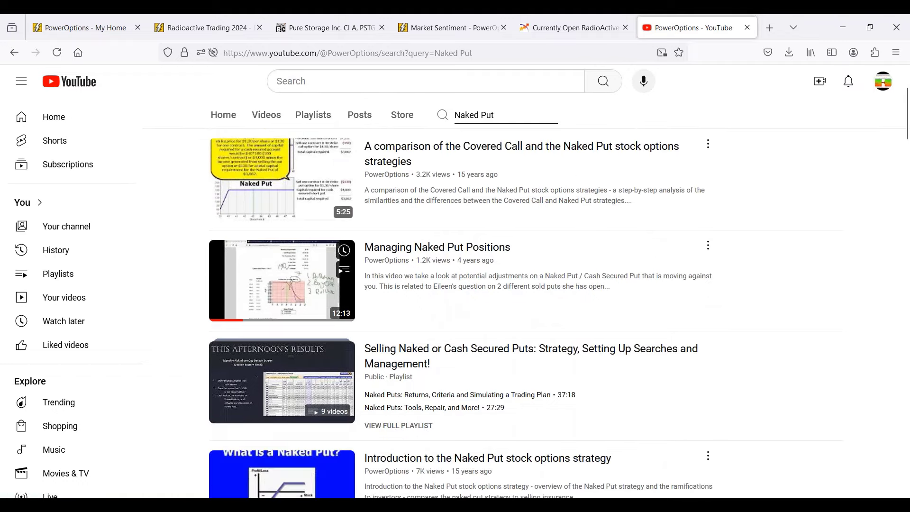
scroll(578, 280, down, 1)
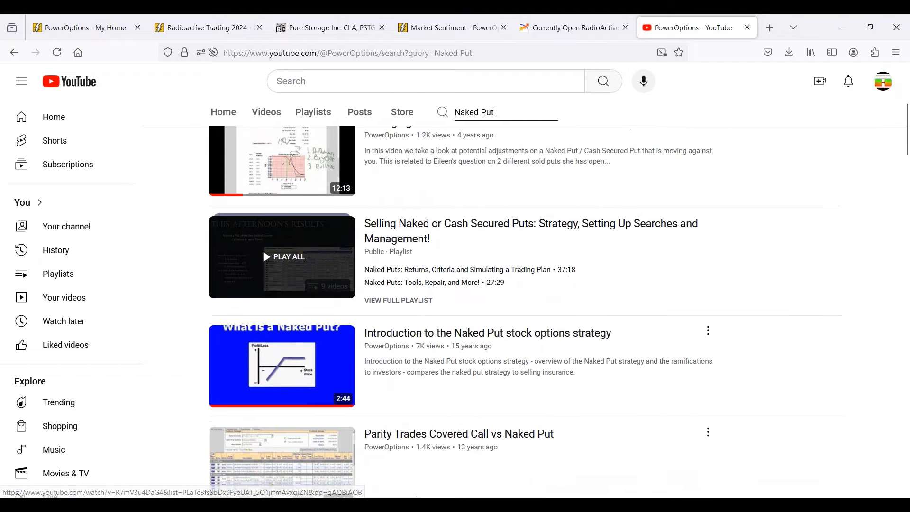
scroll(593, 349, down, 3)
scroll(487, 308, down, 6)
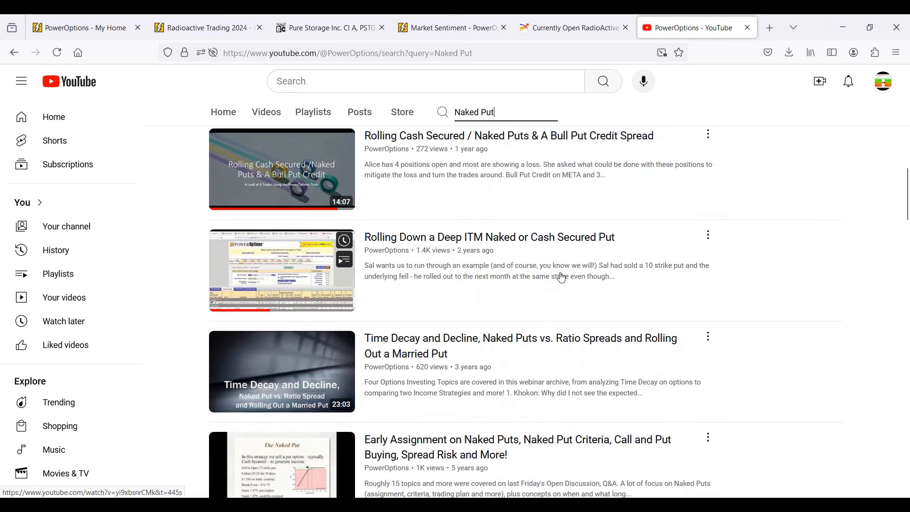
scroll(549, 351, down, 1)
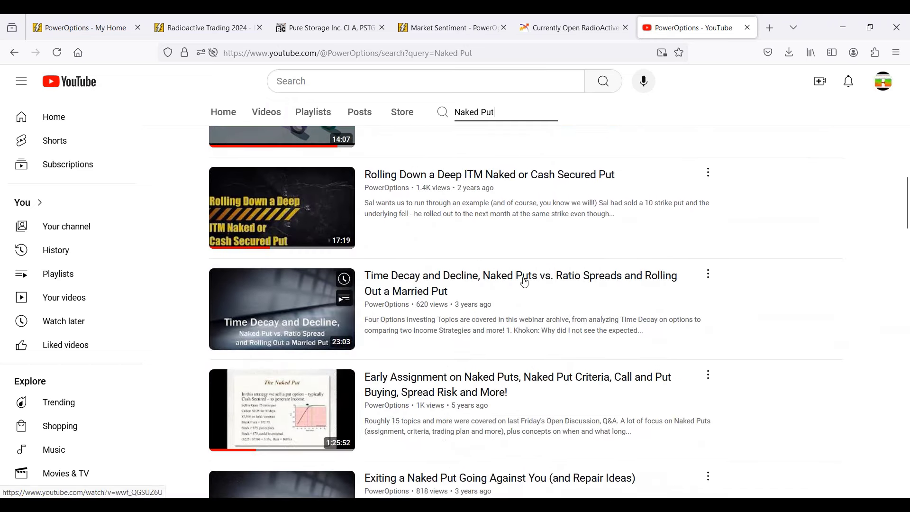
scroll(592, 284, down, 2)
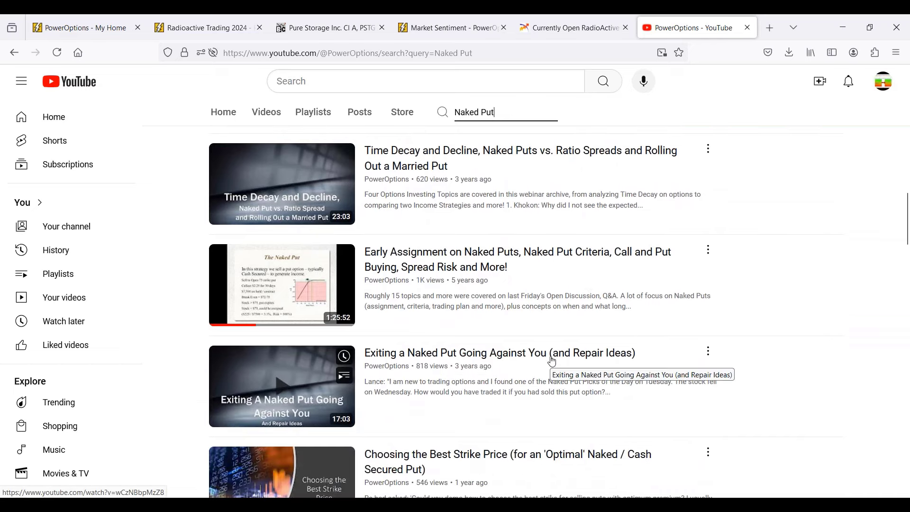
scroll(552, 362, down, 2)
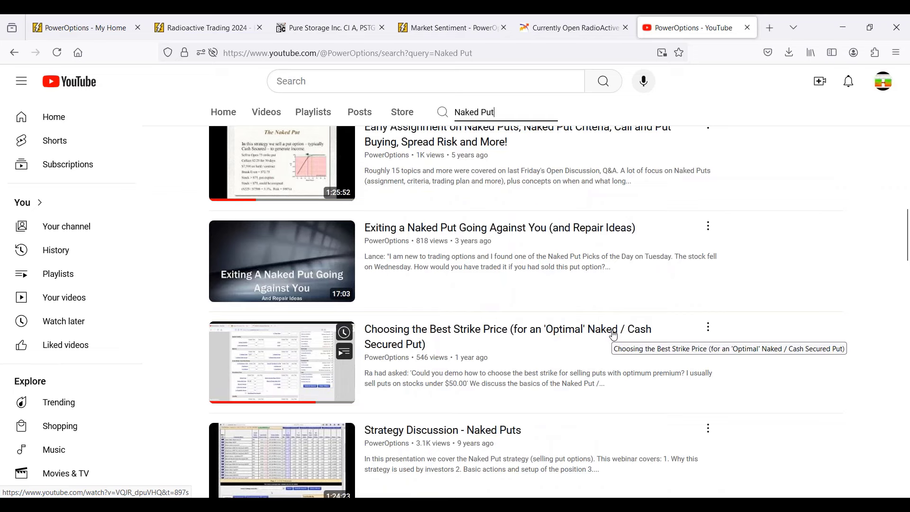
scroll(613, 336, down, 1)
scroll(597, 337, up, 2)
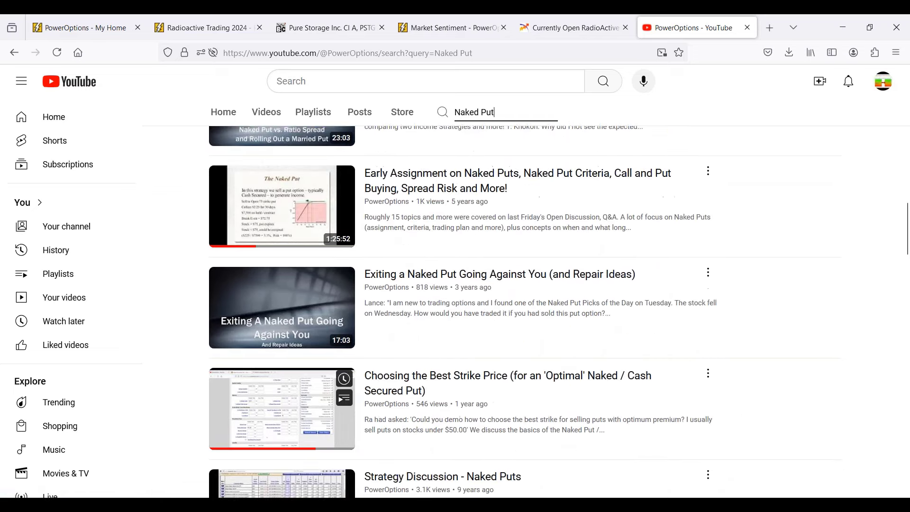
scroll(507, 339, up, 15)
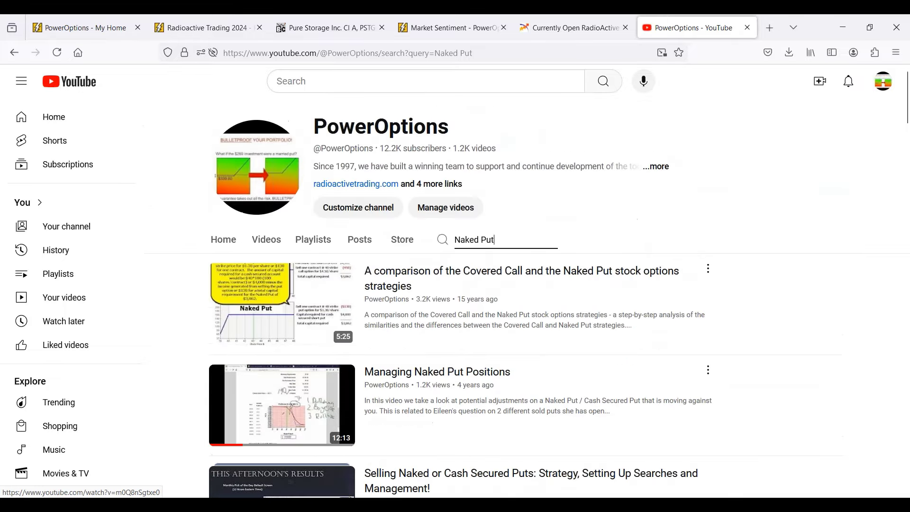
click(319, 246)
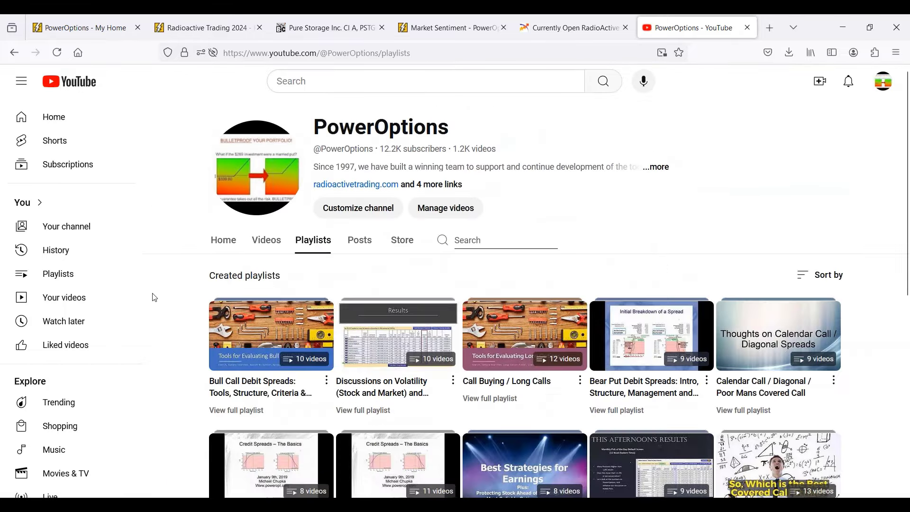
Step: Scroll the Created playlists grid down to Selling Naked or Cash Secured Puts and Covered Calls
scroll(293, 332, down, 2)
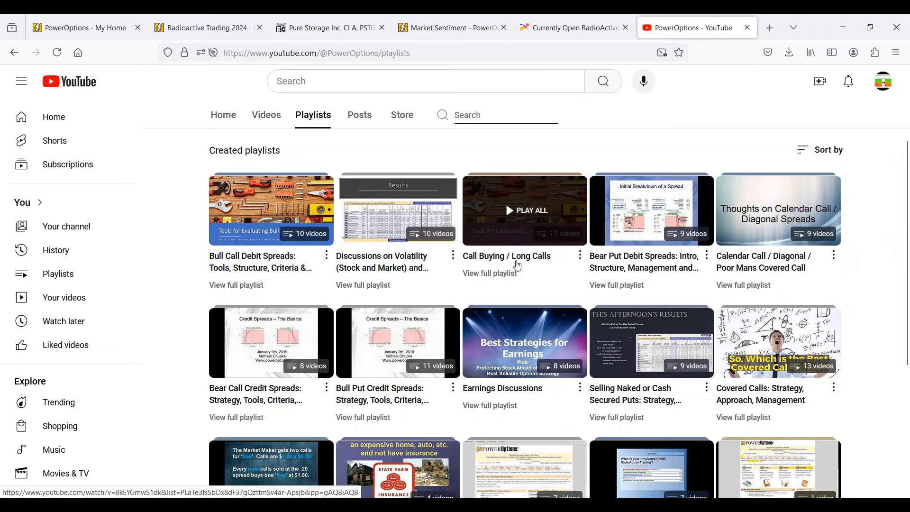
scroll(761, 263, down, 2)
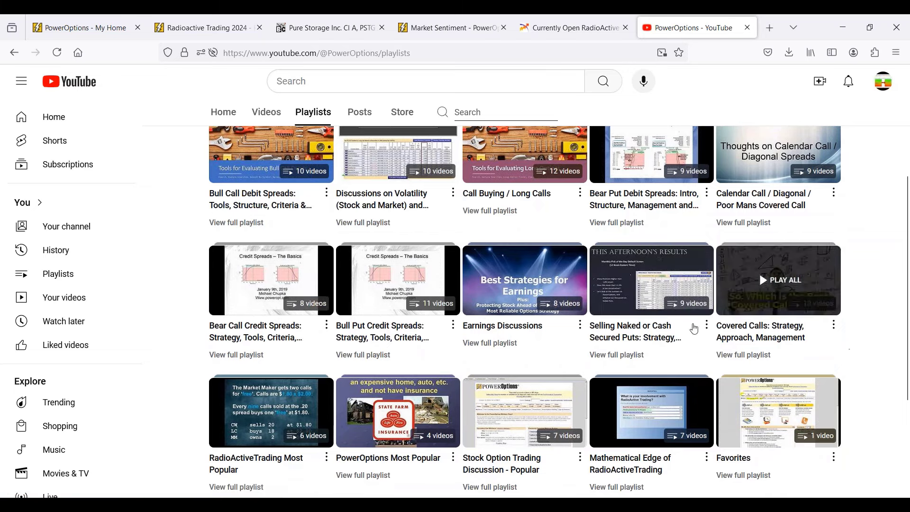
Step: Open the Selling Naked or Cash Secured Puts playlist and review its 9 videos
click(592, 355)
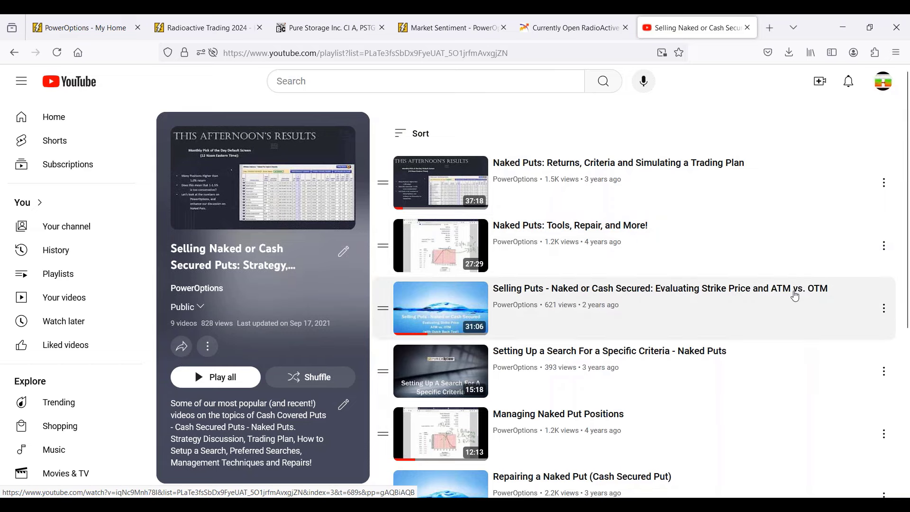
scroll(795, 296, down, 2)
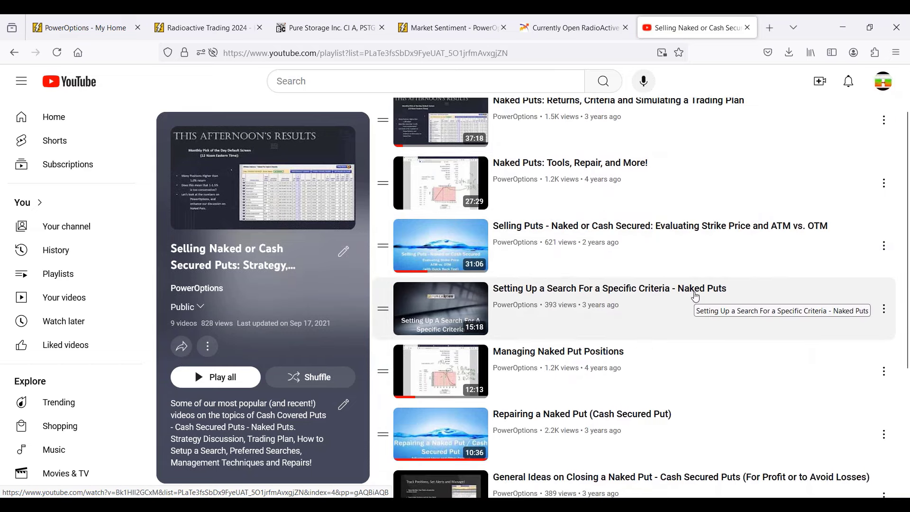
scroll(695, 297, down, 1)
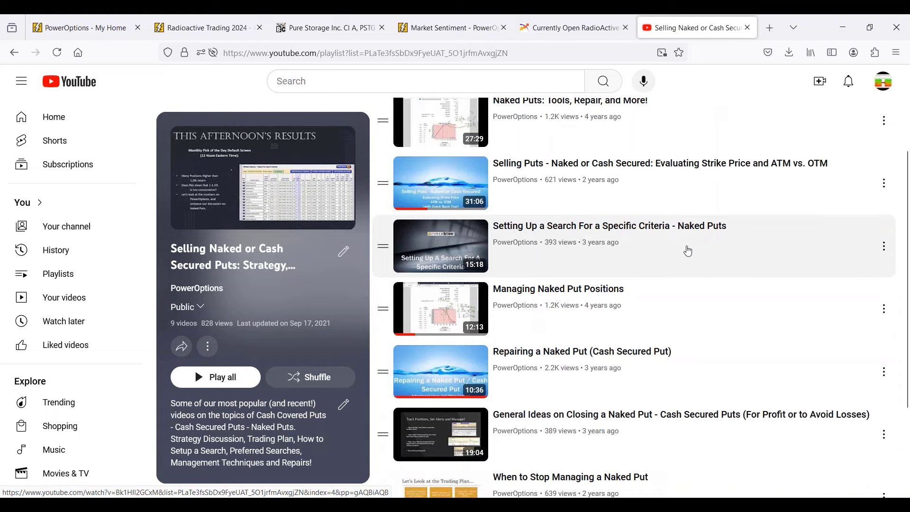
scroll(616, 294, down, 2)
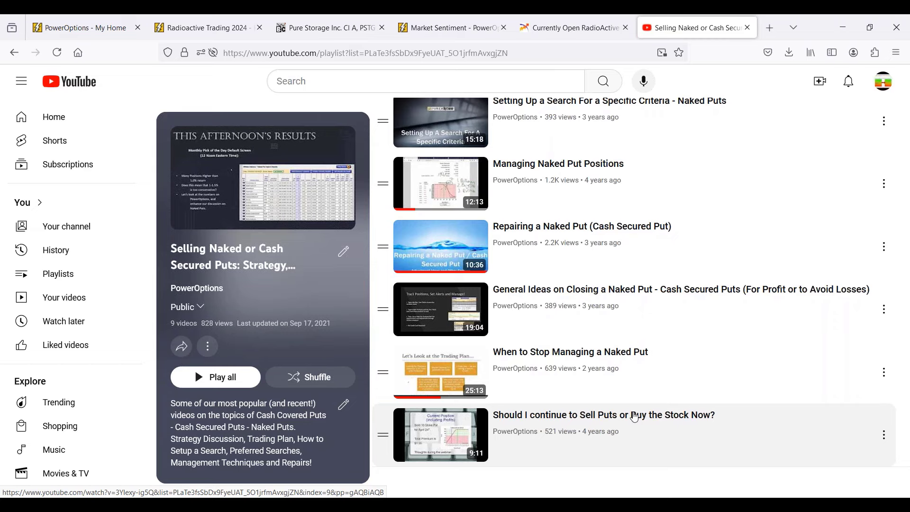
scroll(634, 417, up, 5)
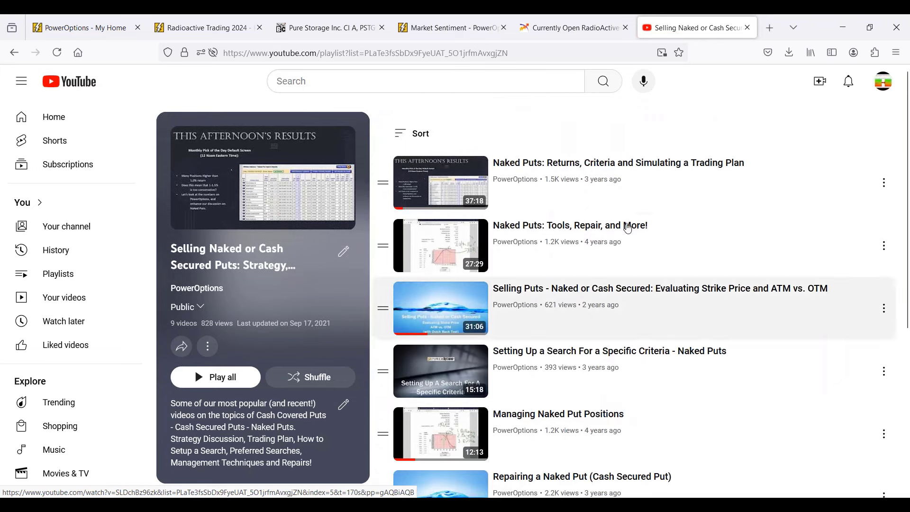